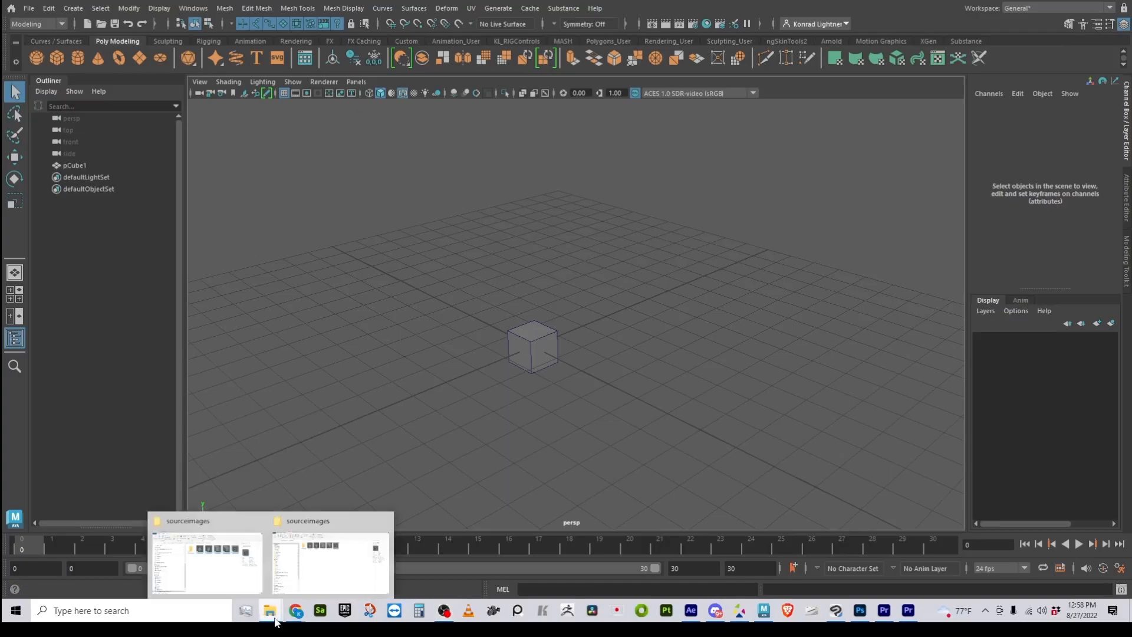
# Switch to the sourceimages folder in File Explorer, play the helmetFlat.0001 turntable video, and close it
pyautogui.click(319, 580)
pyautogui.click(859, 302)
pyautogui.doubleClick(614, 133)
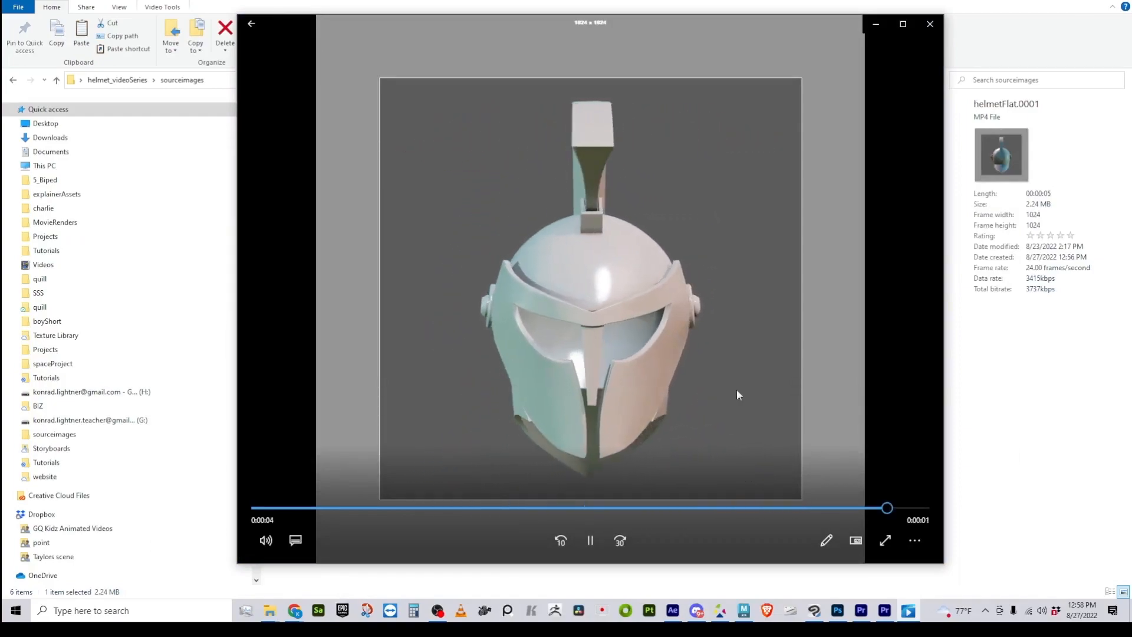
pyautogui.press('space')
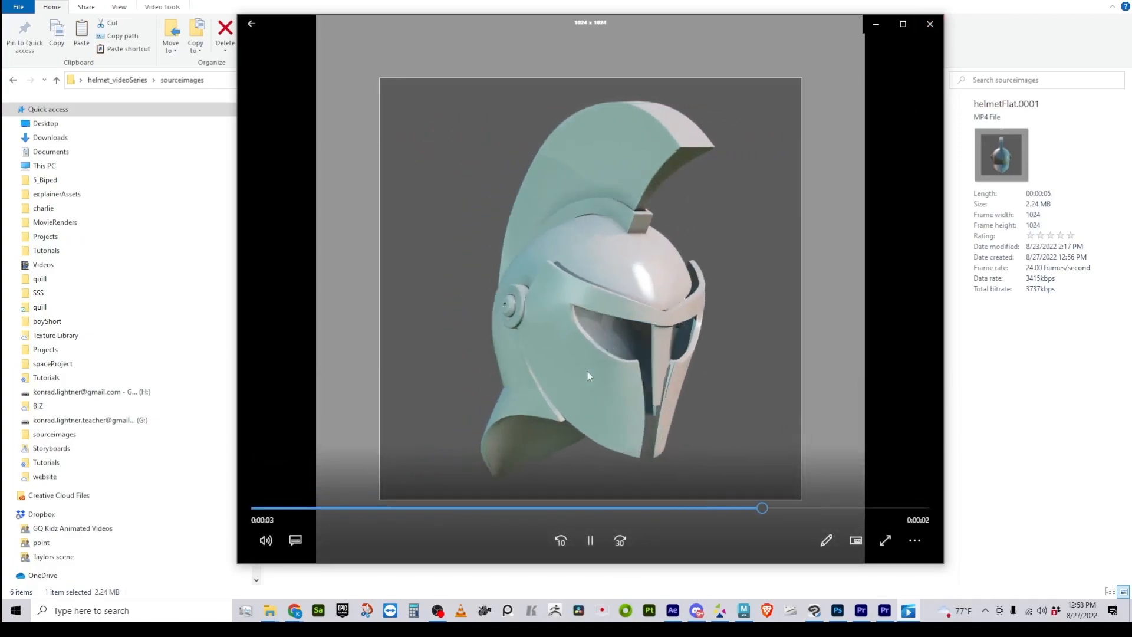
pyautogui.click(929, 25)
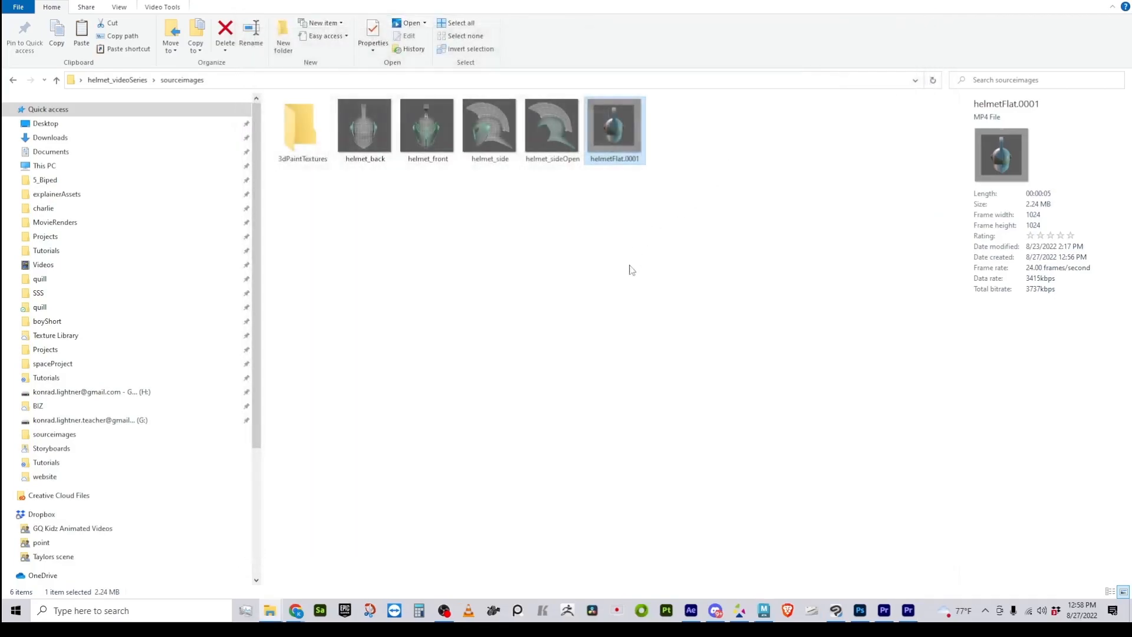
# View the reference images helmet_back, helmet_front, helmet_side and helmet_sideOpen in sequence, then close the image viewer
pyautogui.doubleClick(365, 126)
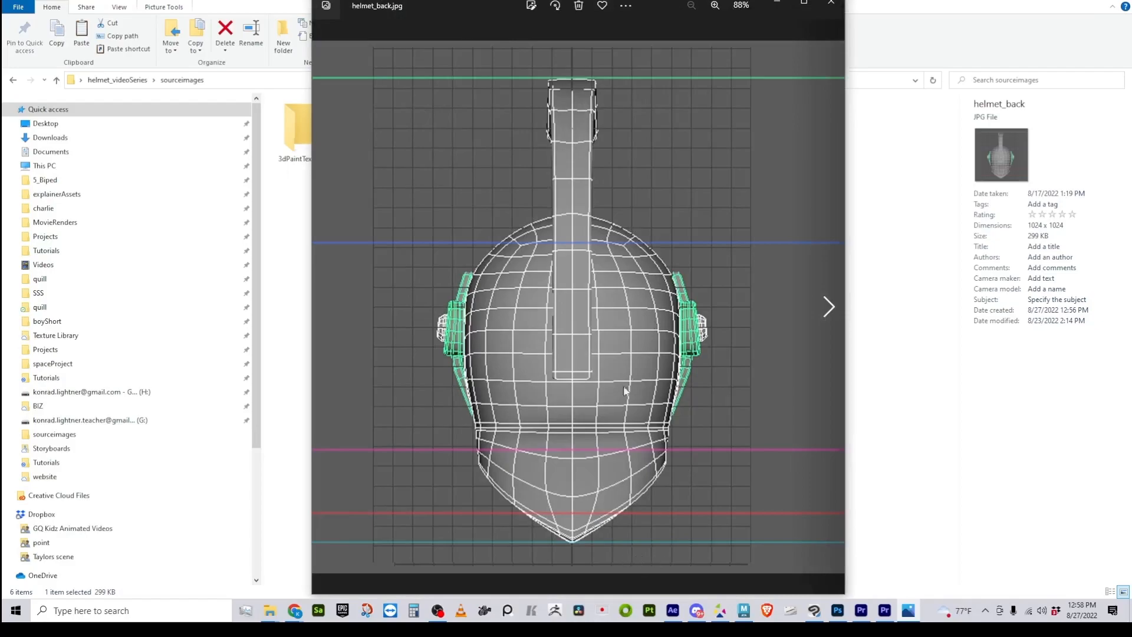
pyautogui.click(828, 307)
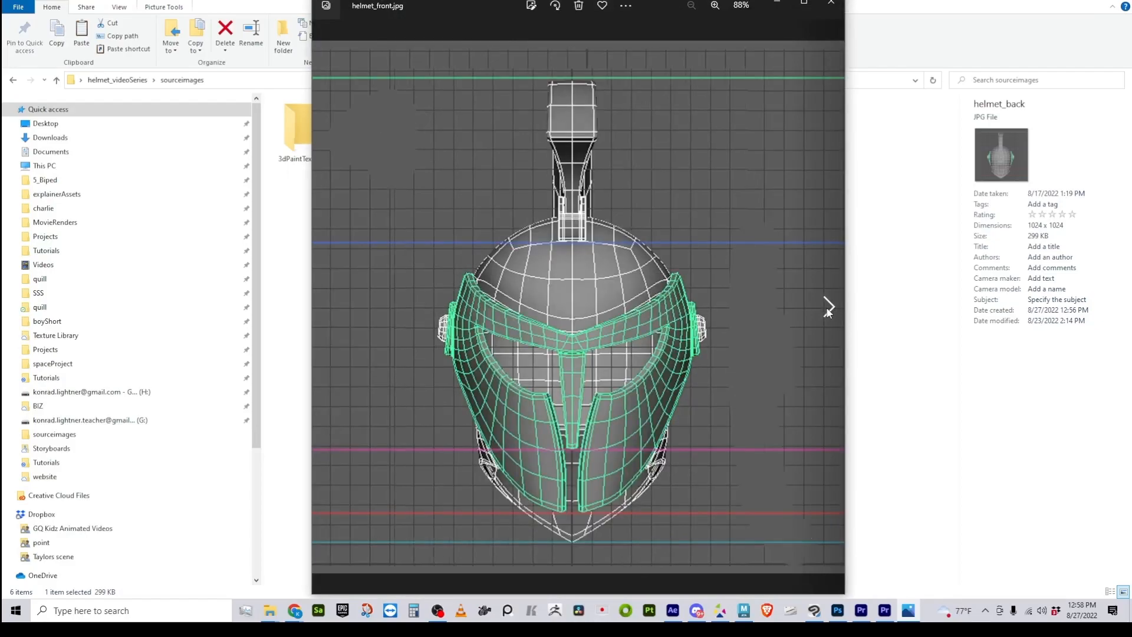
pyautogui.click(828, 307)
pyautogui.click(827, 307)
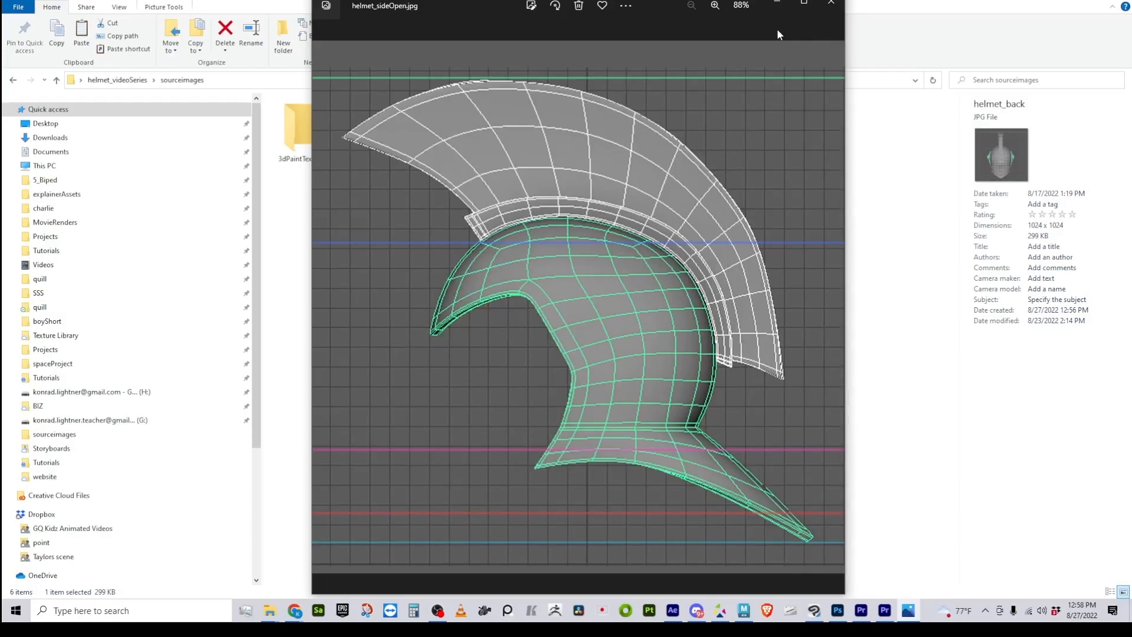
pyautogui.click(831, 5)
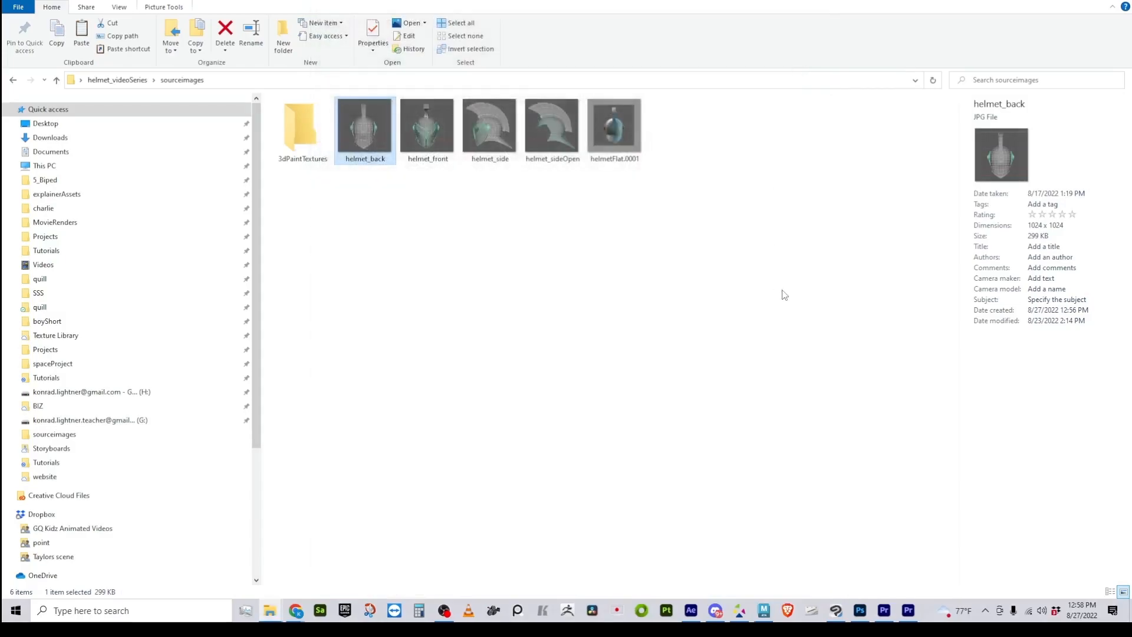
pyautogui.click(759, 286)
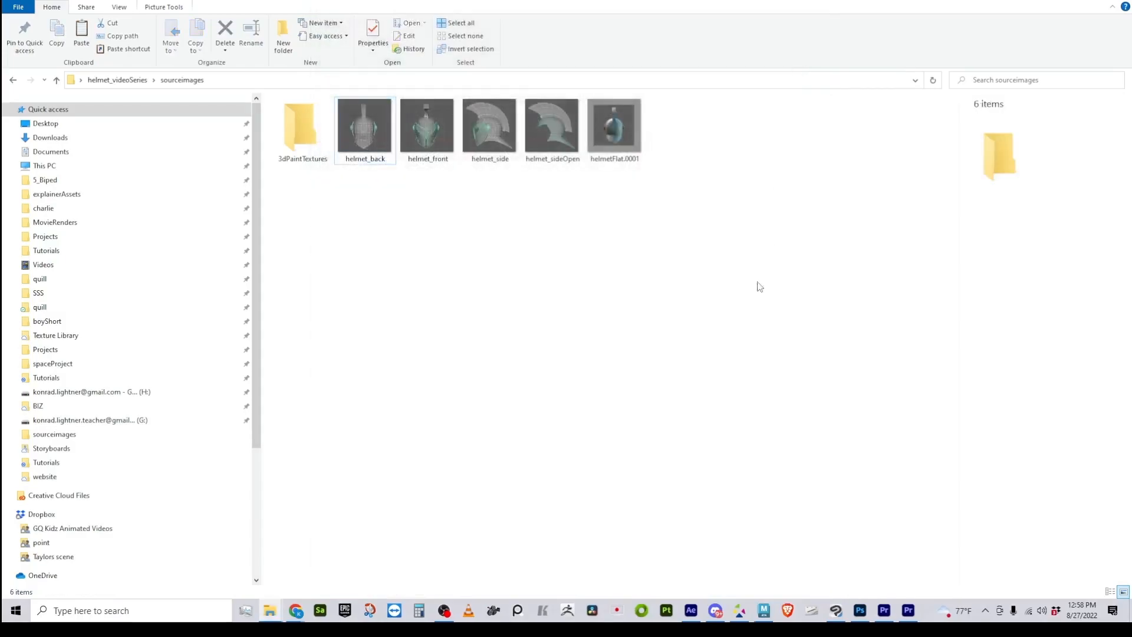
# Show the helmet_videoSeries project folder, reopen its sourceimages subfolder, and highlight the five helmet reference files
pyautogui.click(117, 79)
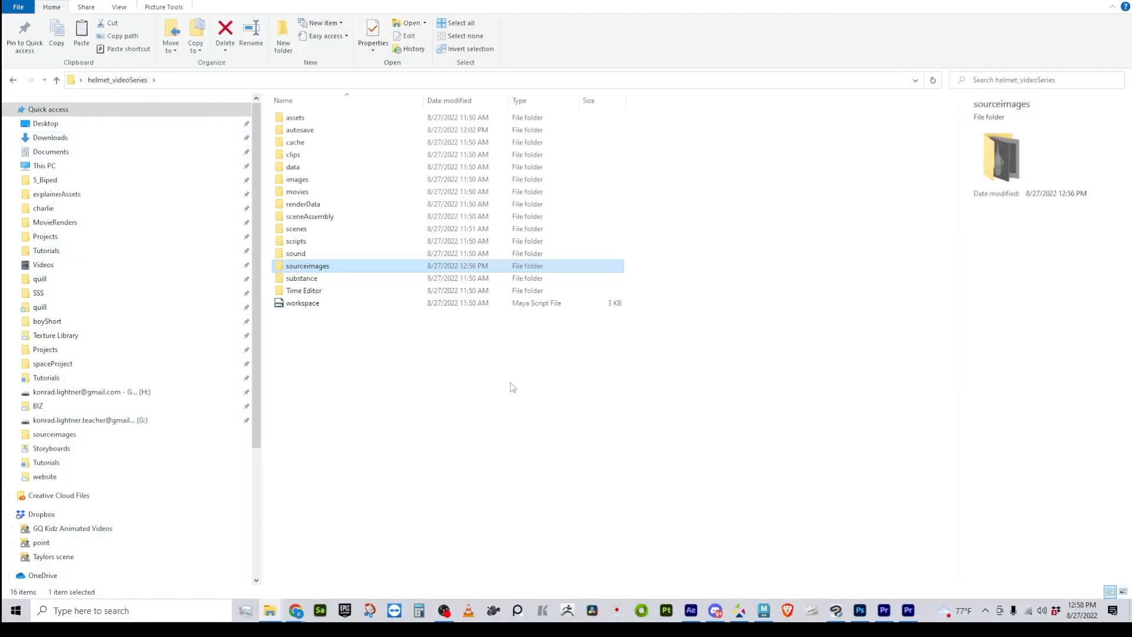
pyautogui.doubleClick(316, 268)
pyautogui.moveTo(773, 293); pyautogui.dragTo(346, 133)
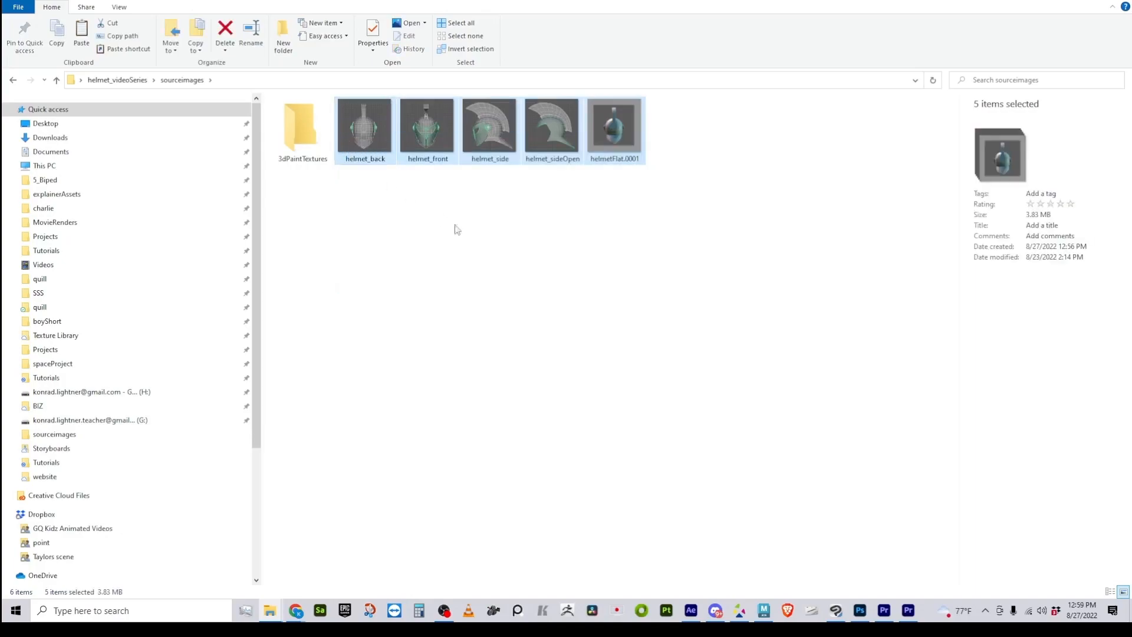
pyautogui.click(592, 318)
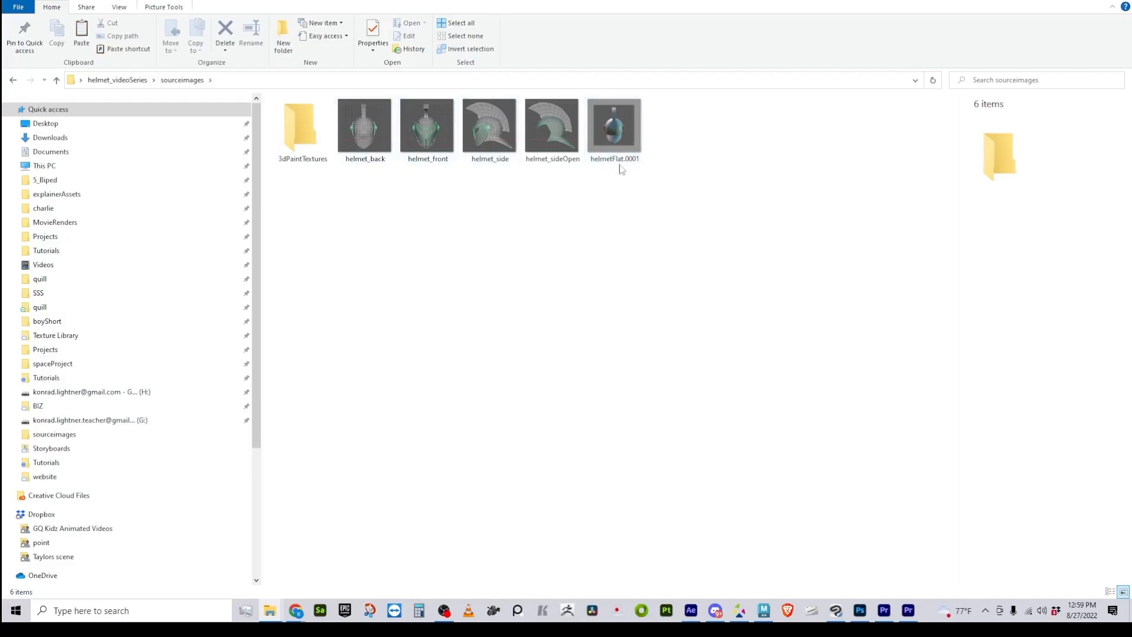
# Replay the helmetFlat.0001 video to examine the helmet from all sides, and close the player
pyautogui.click(637, 154)
pyautogui.doubleClick(625, 161)
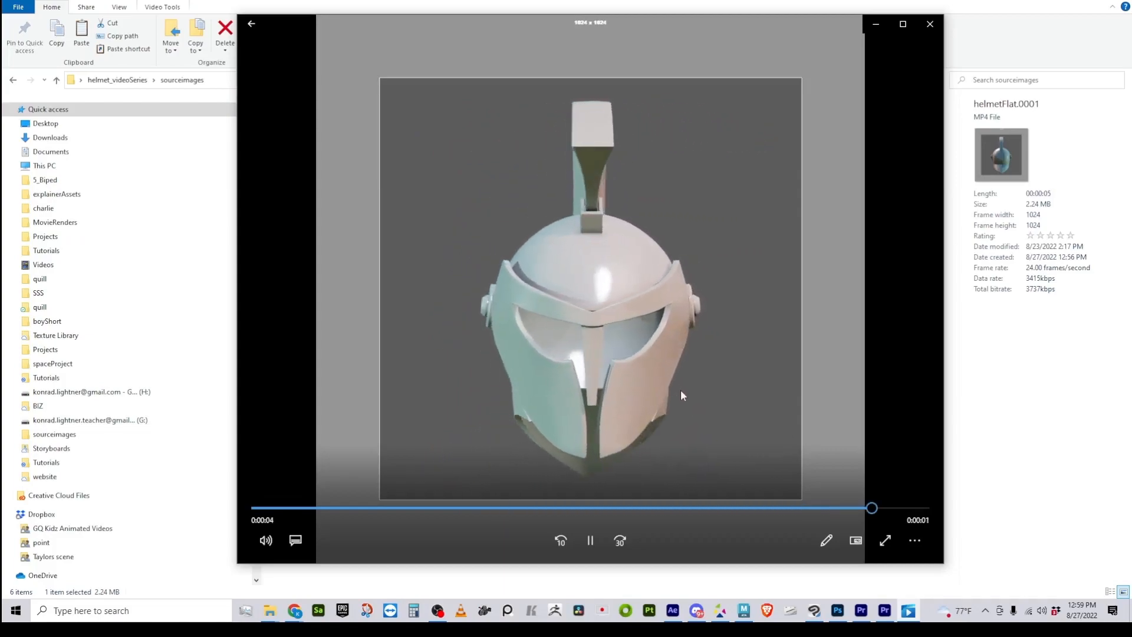
pyautogui.click(595, 541)
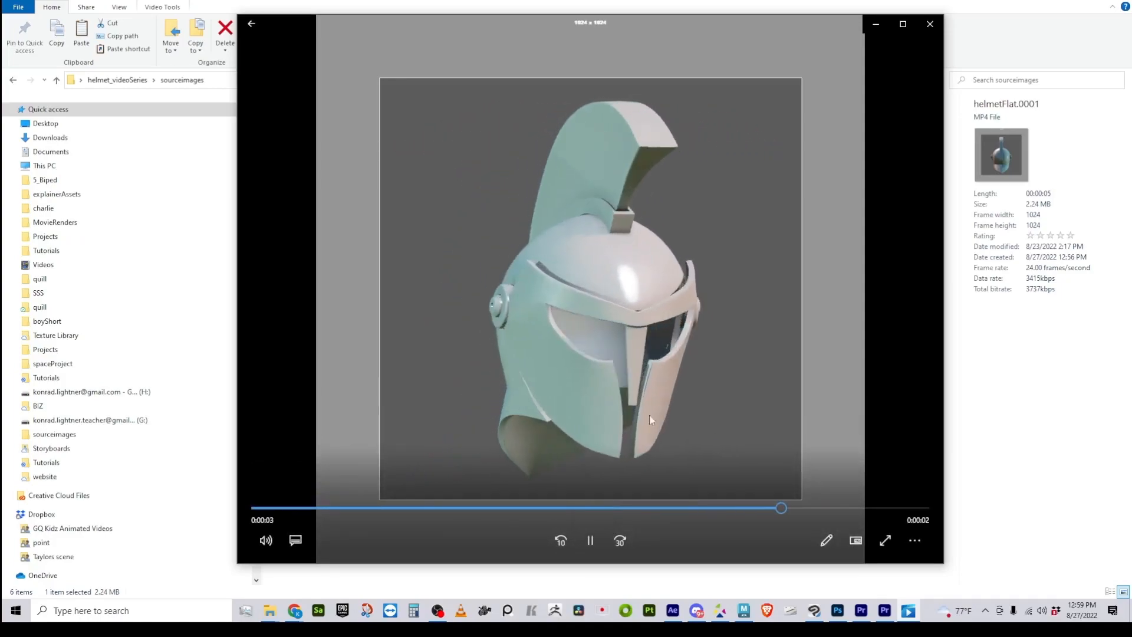
pyautogui.click(929, 25)
pyautogui.click(805, 302)
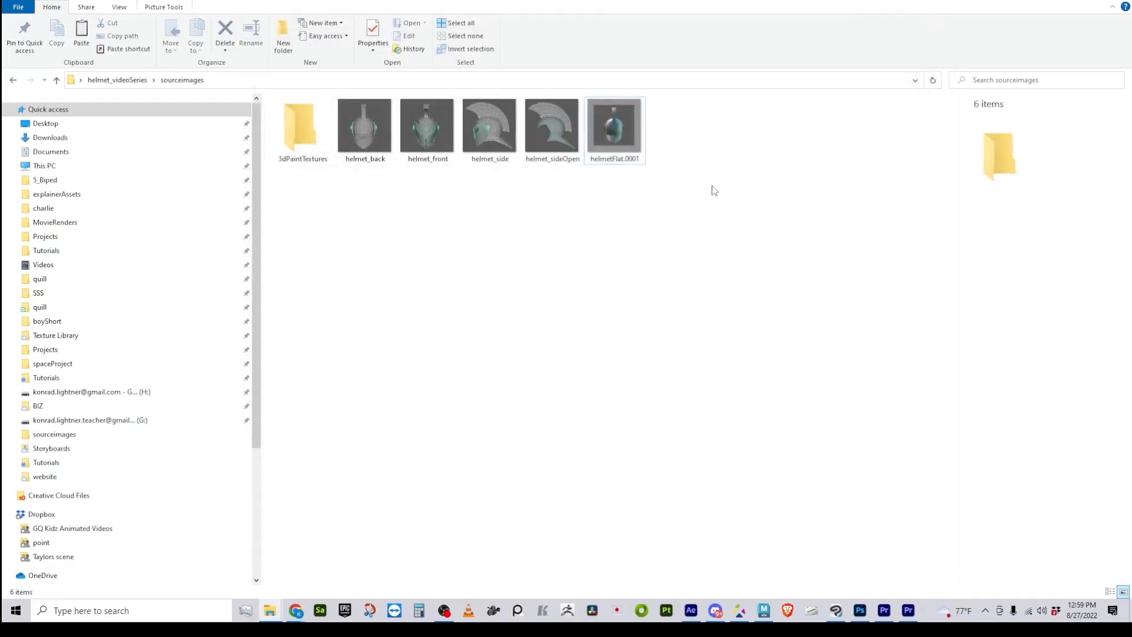
# Switch to Maya, display the four-view layout, and return to the single perspective view
pyautogui.click(763, 610)
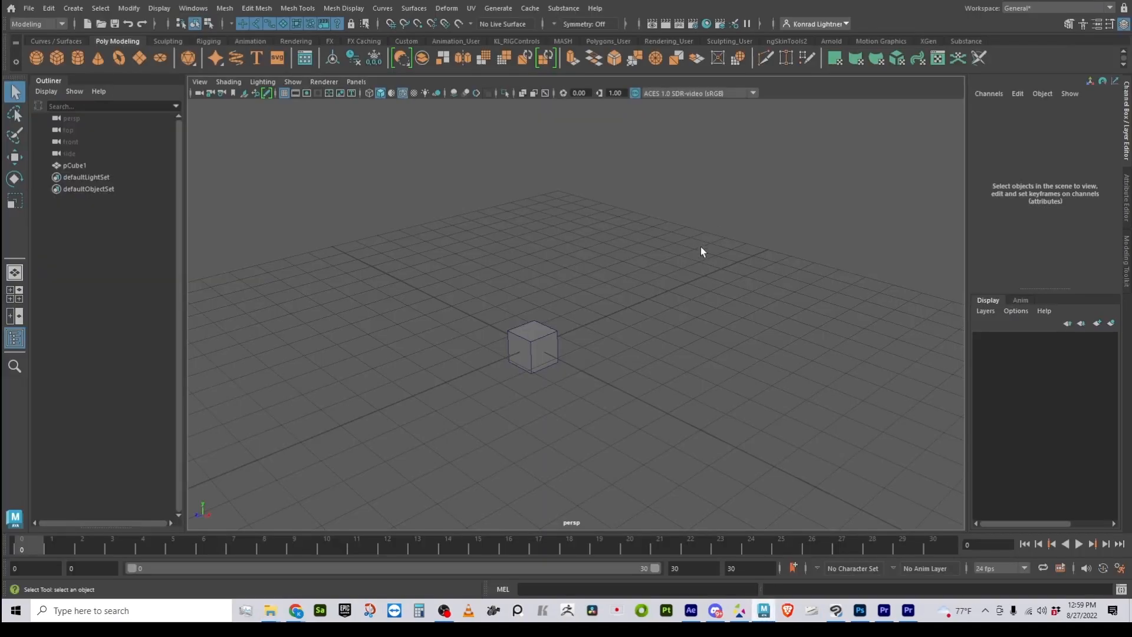
pyautogui.keyDown('alt'); pyautogui.moveTo(617, 219); pyautogui.dragTo(531, 217, button='right'); pyautogui.keyUp('alt')
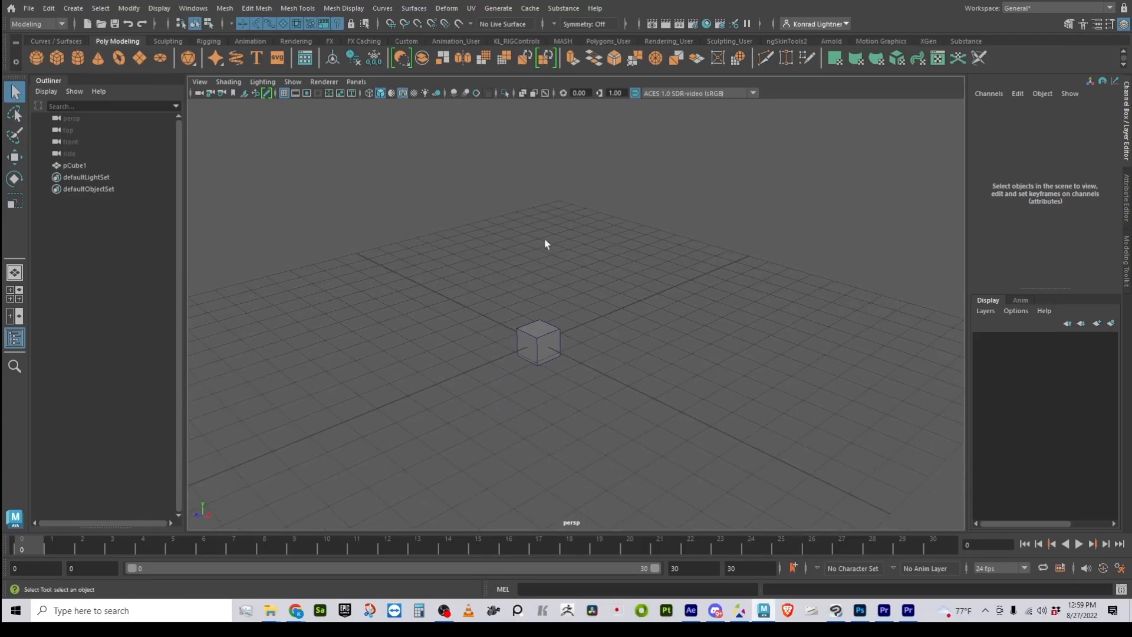
pyautogui.keyDown('alt'); pyautogui.moveTo(665, 246); pyautogui.dragTo(493, 242); pyautogui.keyUp('alt')
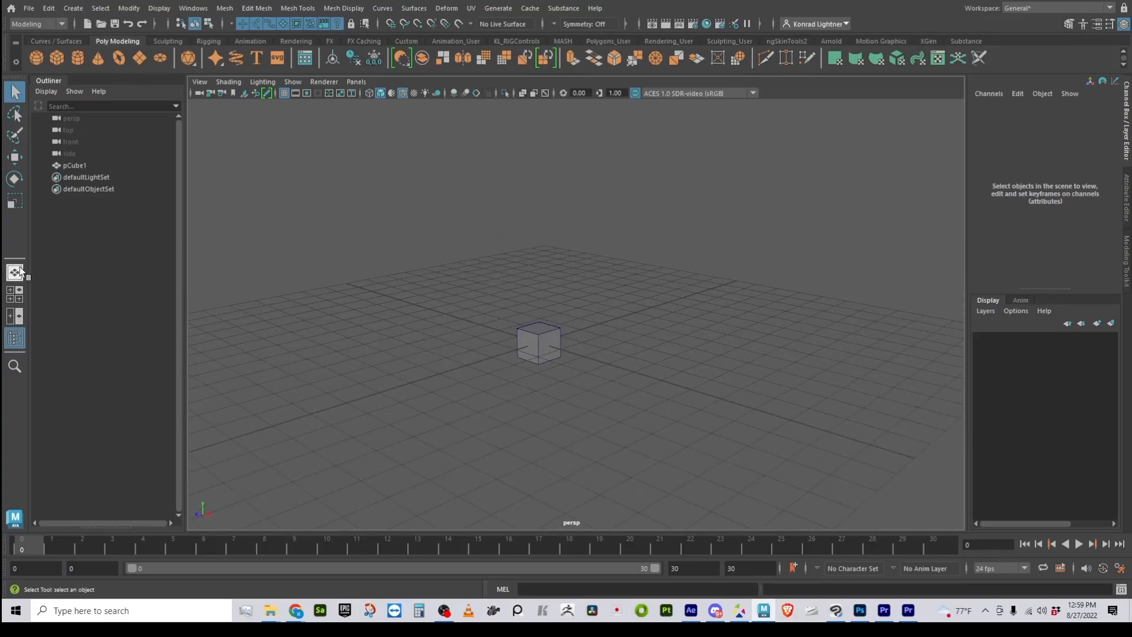
pyautogui.click(19, 299)
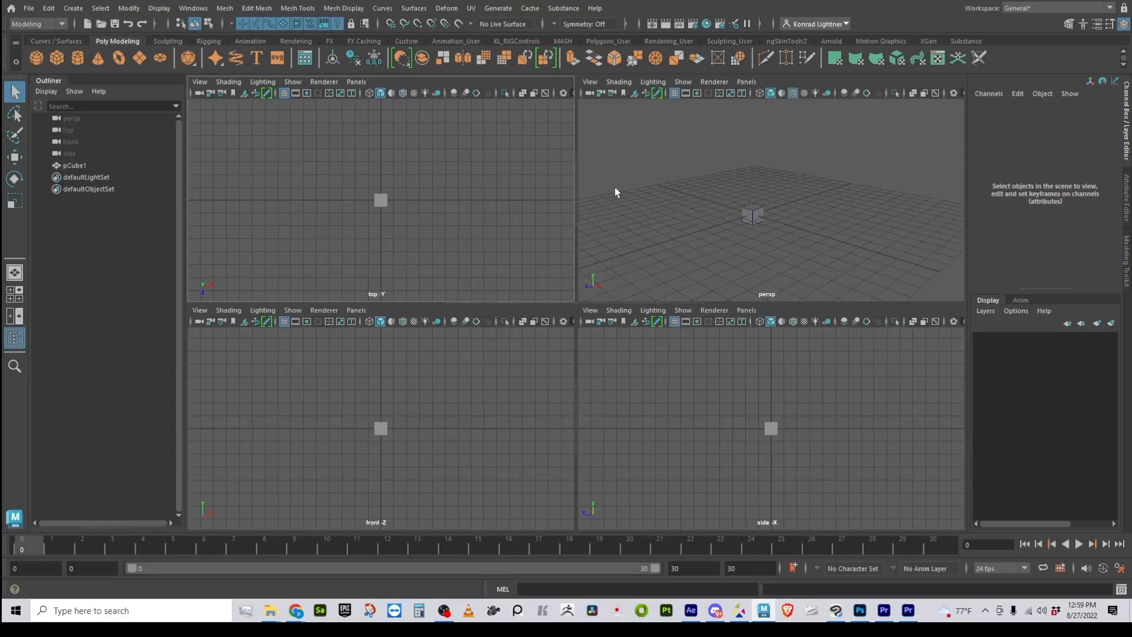
pyautogui.keyDown('alt'); pyautogui.moveTo(773, 211); pyautogui.dragTo(779, 223); pyautogui.keyUp('alt')
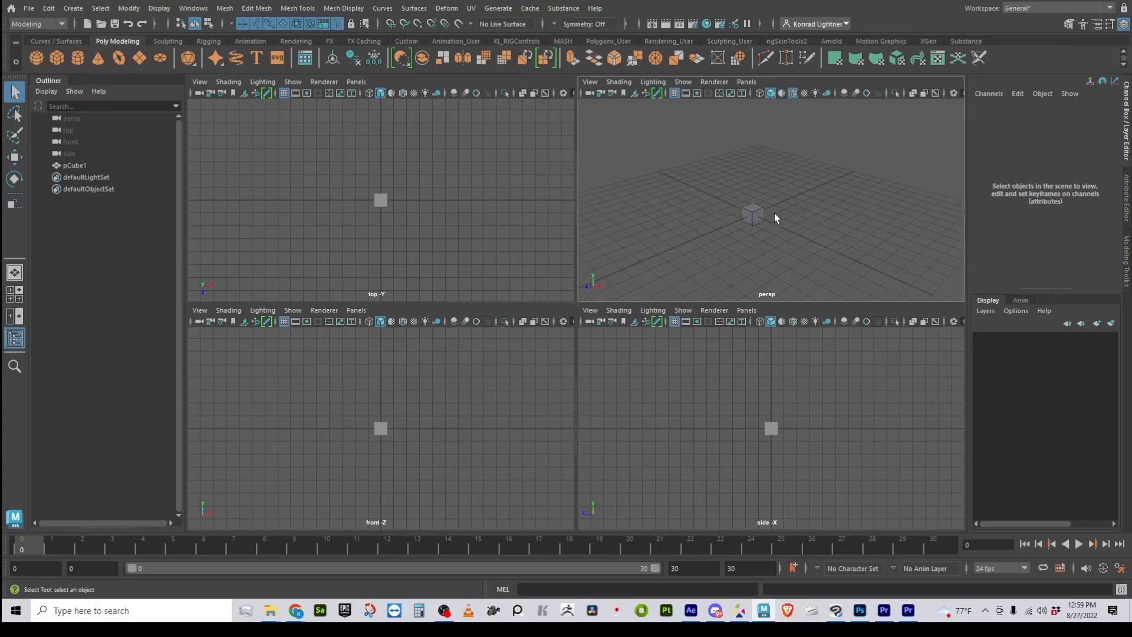
pyautogui.click(15, 274)
pyautogui.keyDown('alt'); pyautogui.moveTo(595, 299); pyautogui.dragTo(513, 308); pyautogui.keyUp('alt')
# View the cube through the front and side orthographic cameras, then return to the persp camera
pyautogui.click(356, 81)
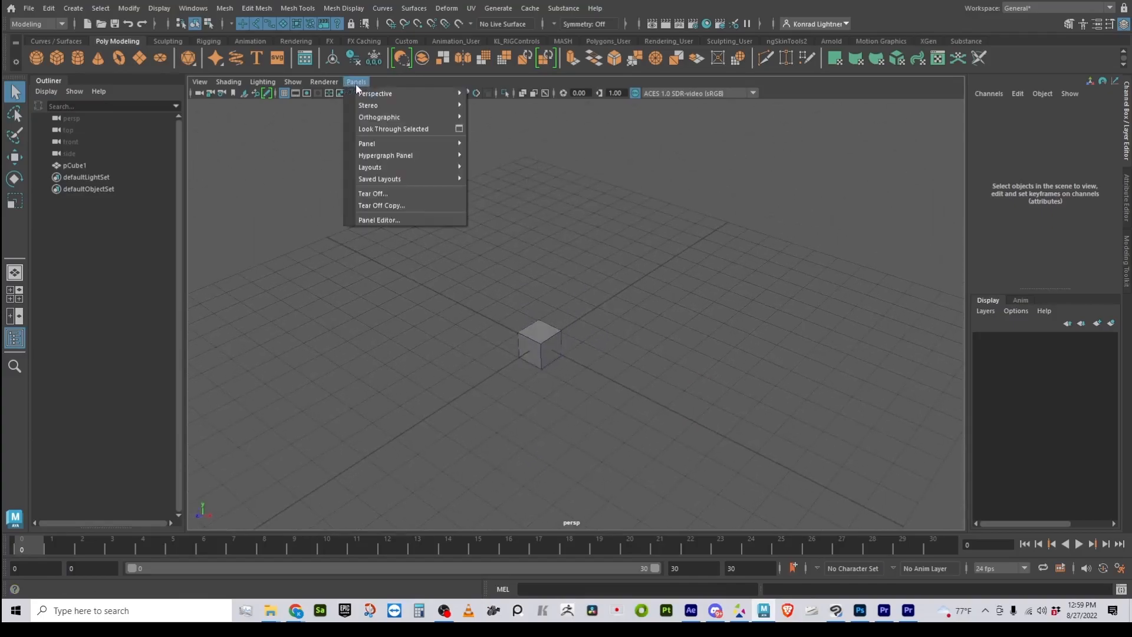
pyautogui.moveTo(371, 93)
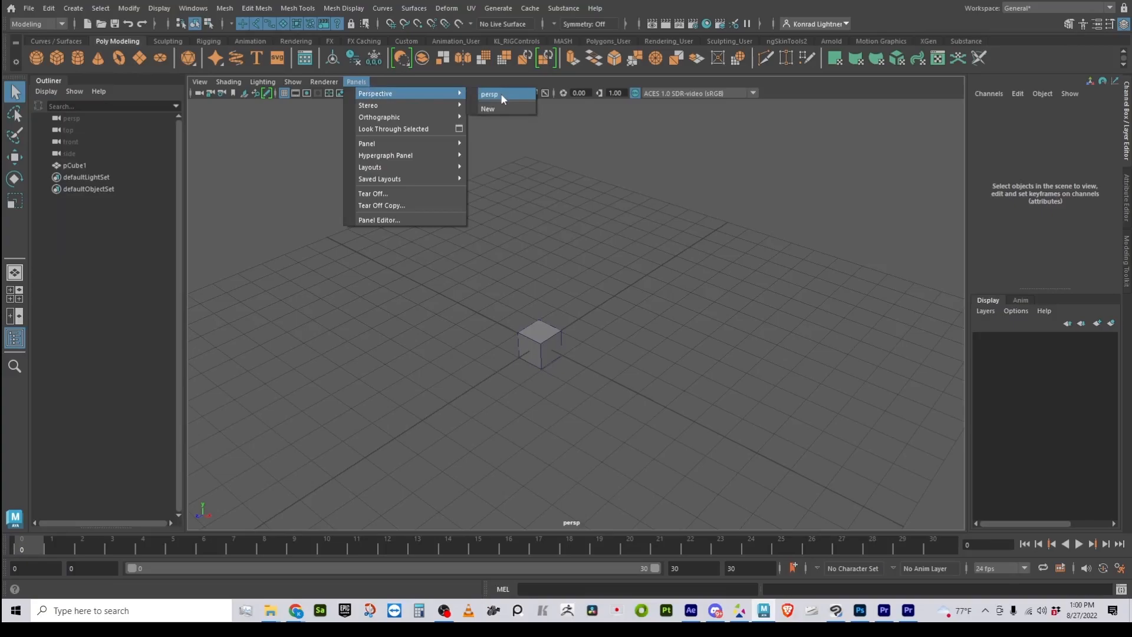
pyautogui.moveTo(424, 118)
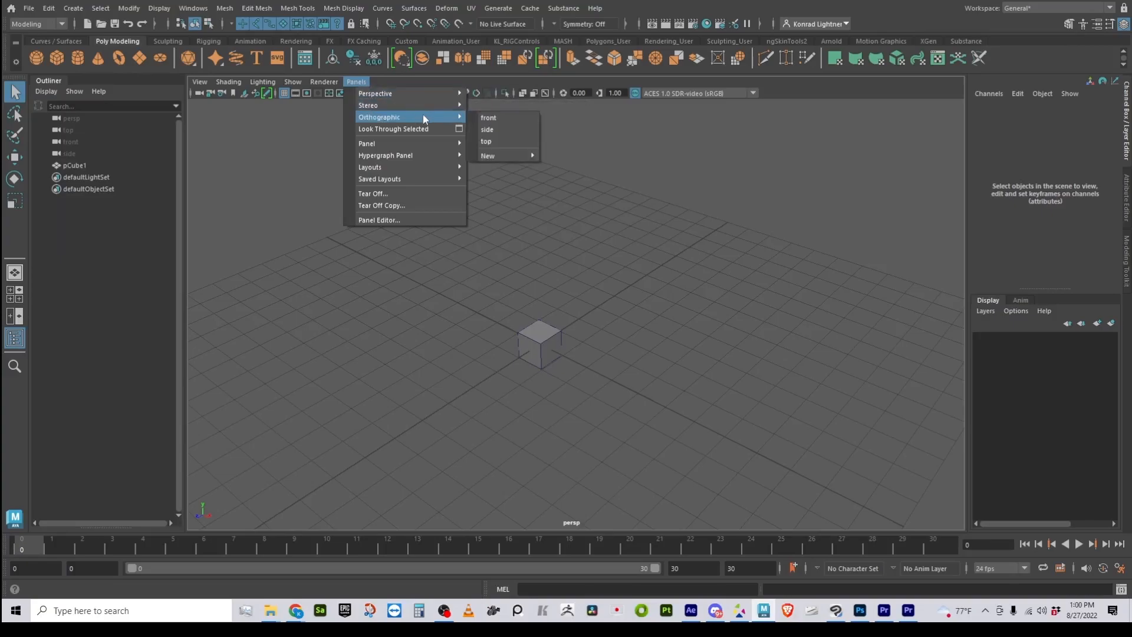
pyautogui.click(517, 120)
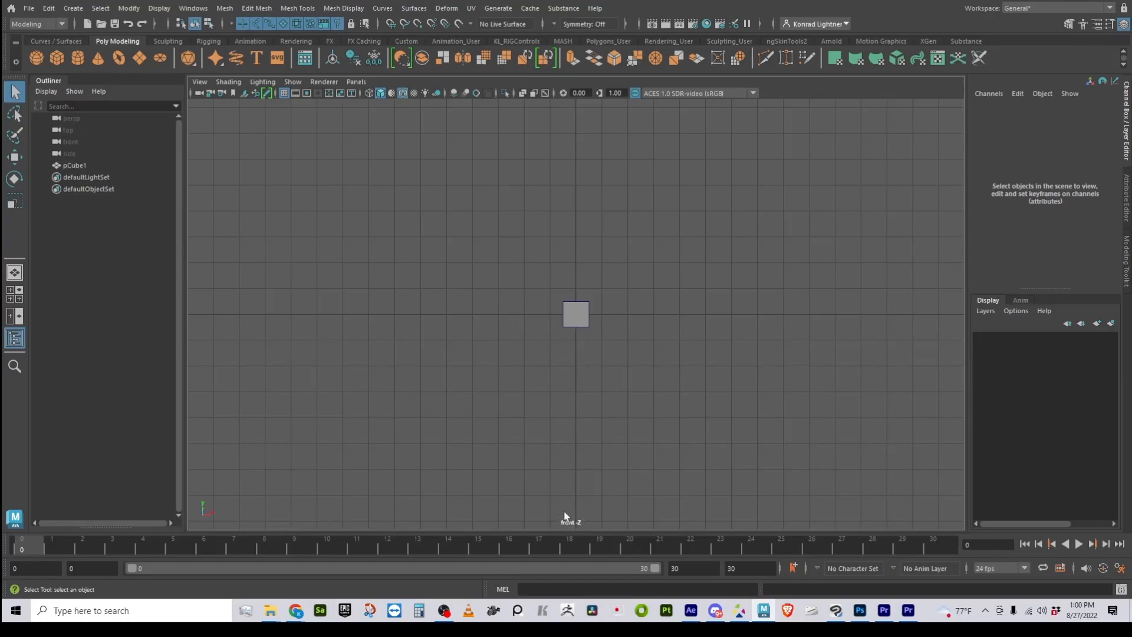
pyautogui.click(350, 81)
pyautogui.moveTo(421, 117)
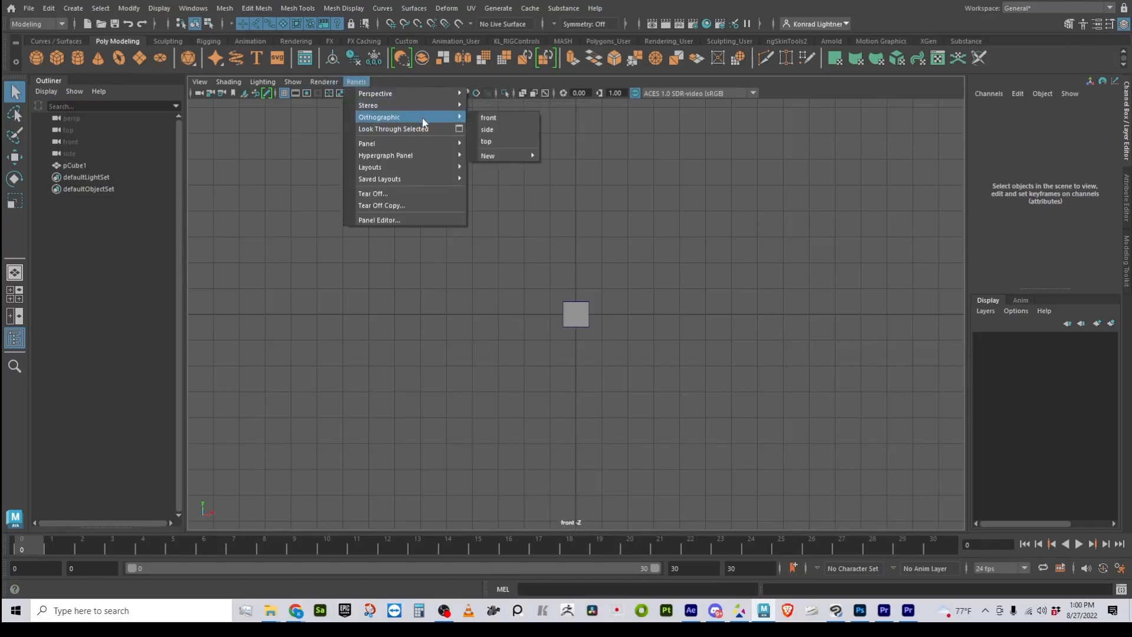
pyautogui.click(490, 130)
pyautogui.click(355, 82)
pyautogui.moveTo(440, 94)
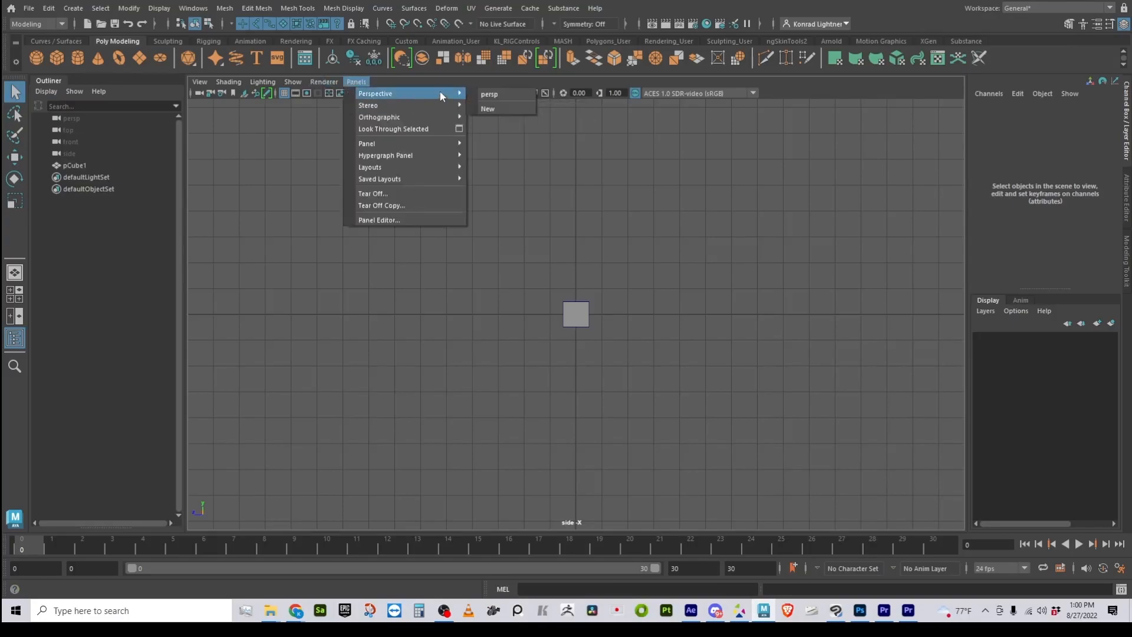
pyautogui.click(489, 94)
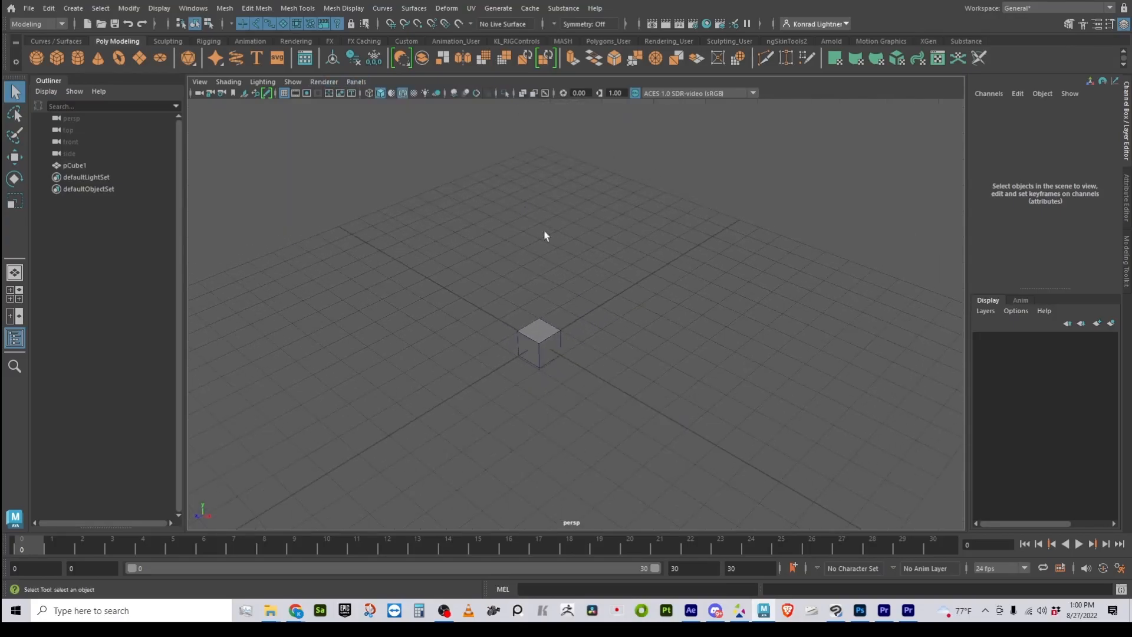
# Switch to the front orthographic view and import helmet_front.jpg from sourceimages as its image plane
pyautogui.click(357, 83)
pyautogui.moveTo(424, 116)
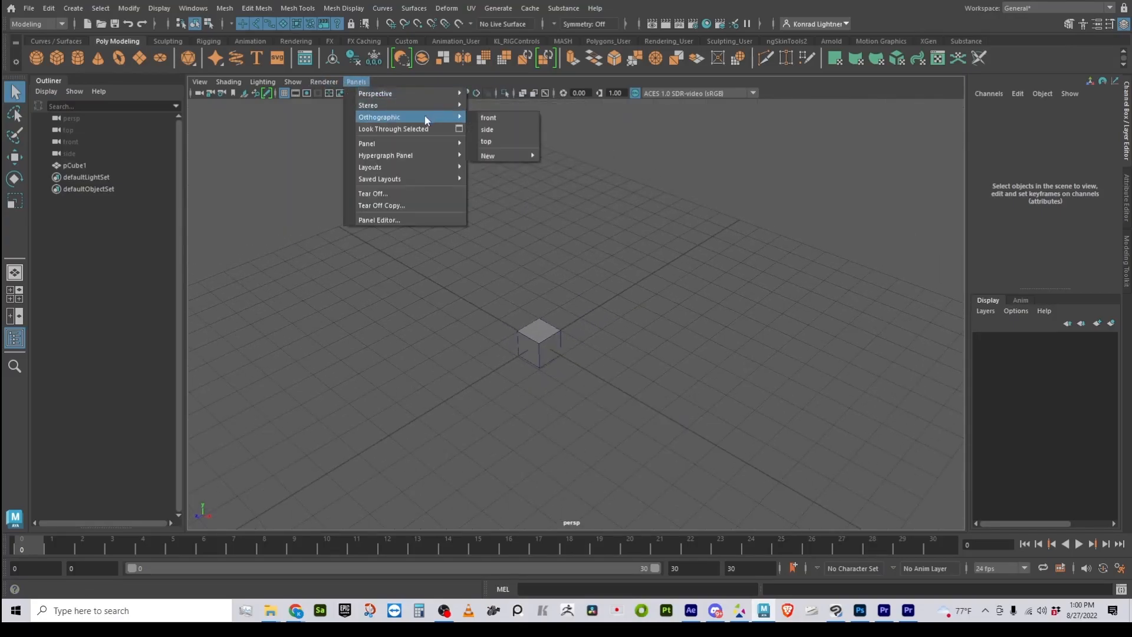
pyautogui.click(496, 119)
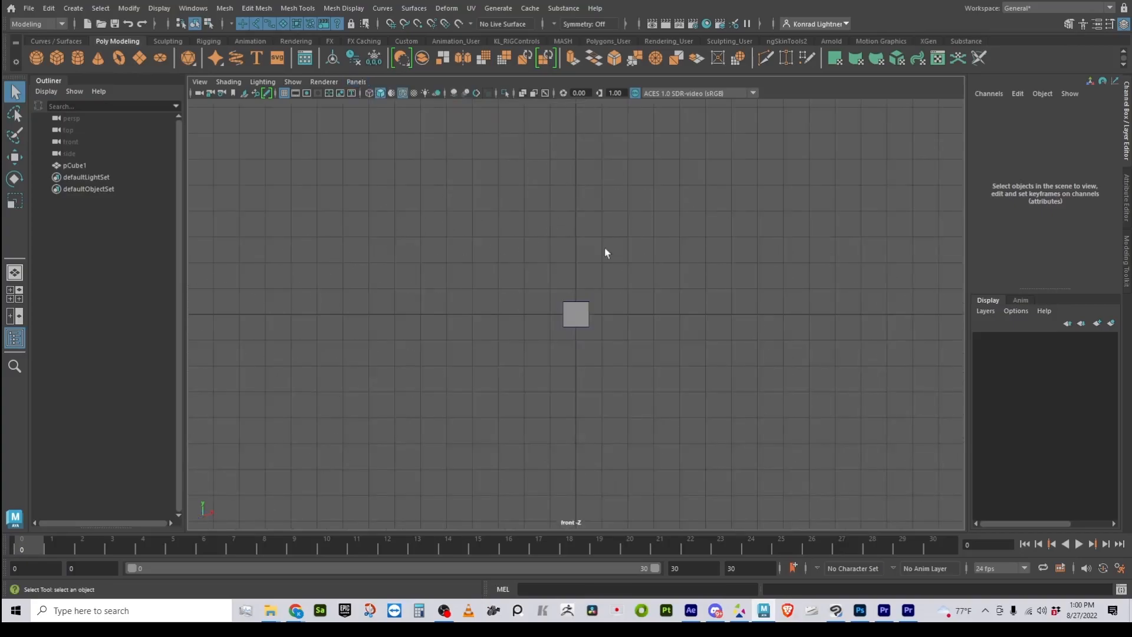
pyautogui.click(201, 83)
pyautogui.moveTo(348, 345)
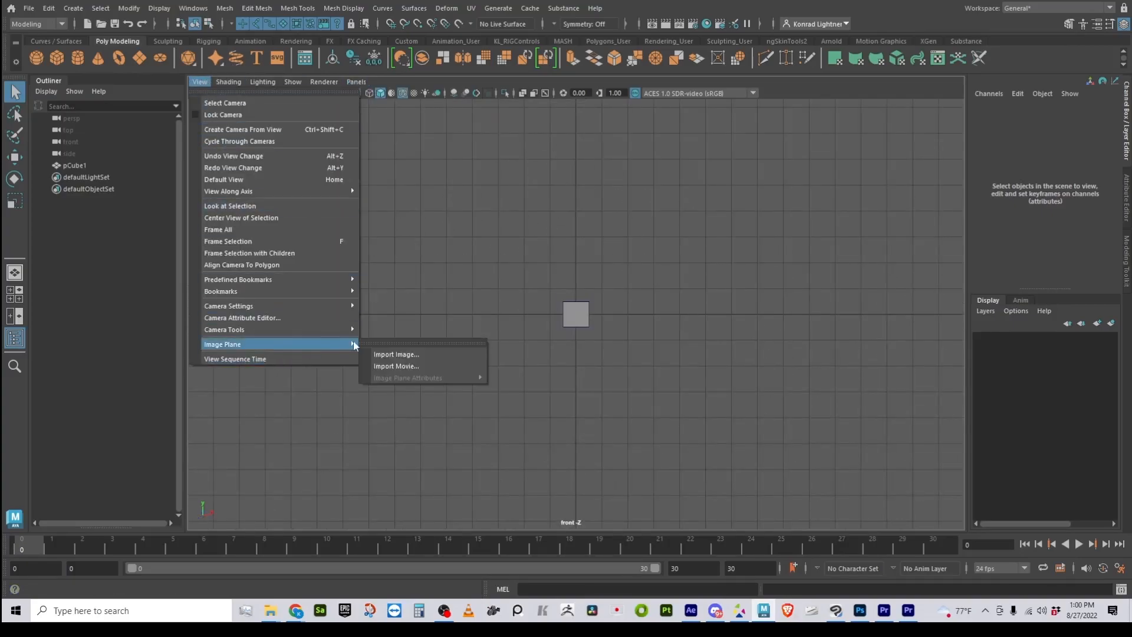
pyautogui.click(423, 350)
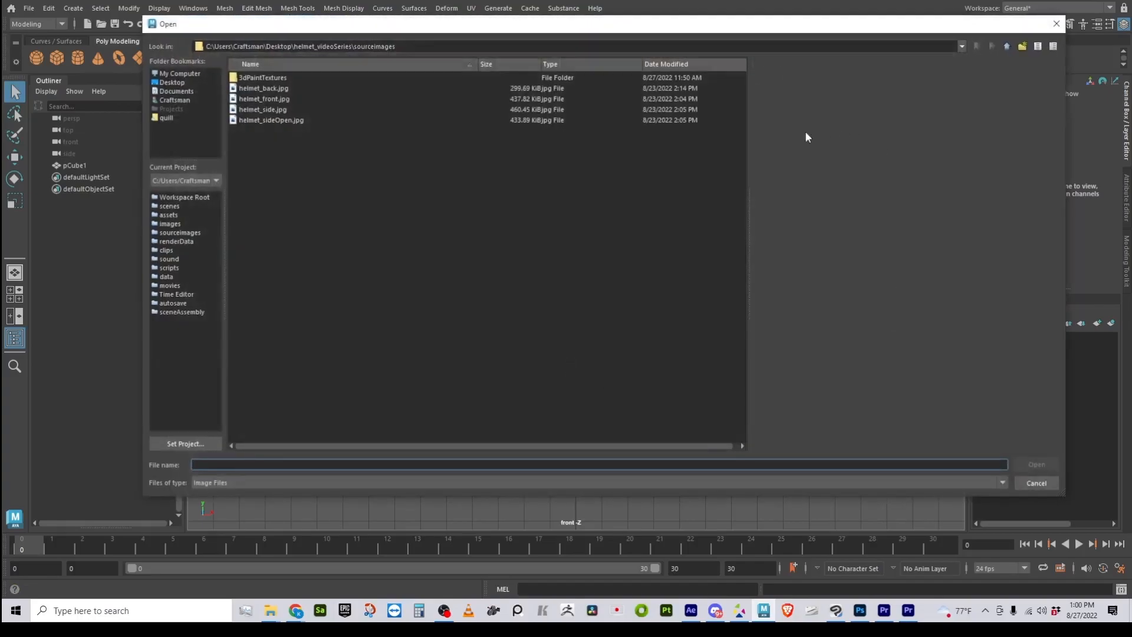
pyautogui.click(281, 98)
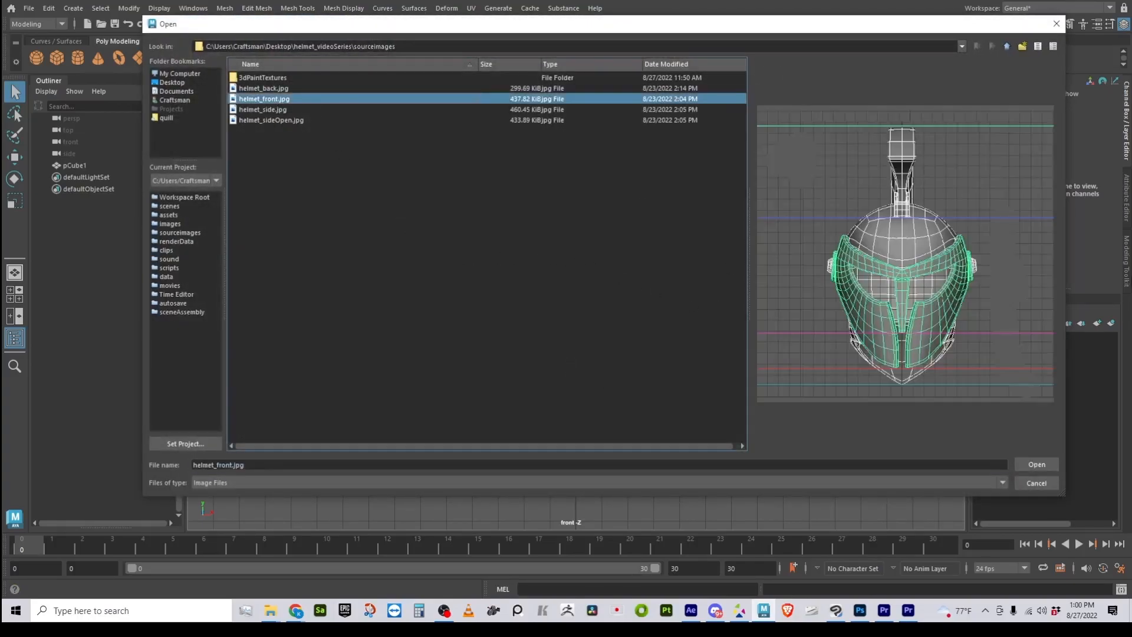
pyautogui.click(1036, 465)
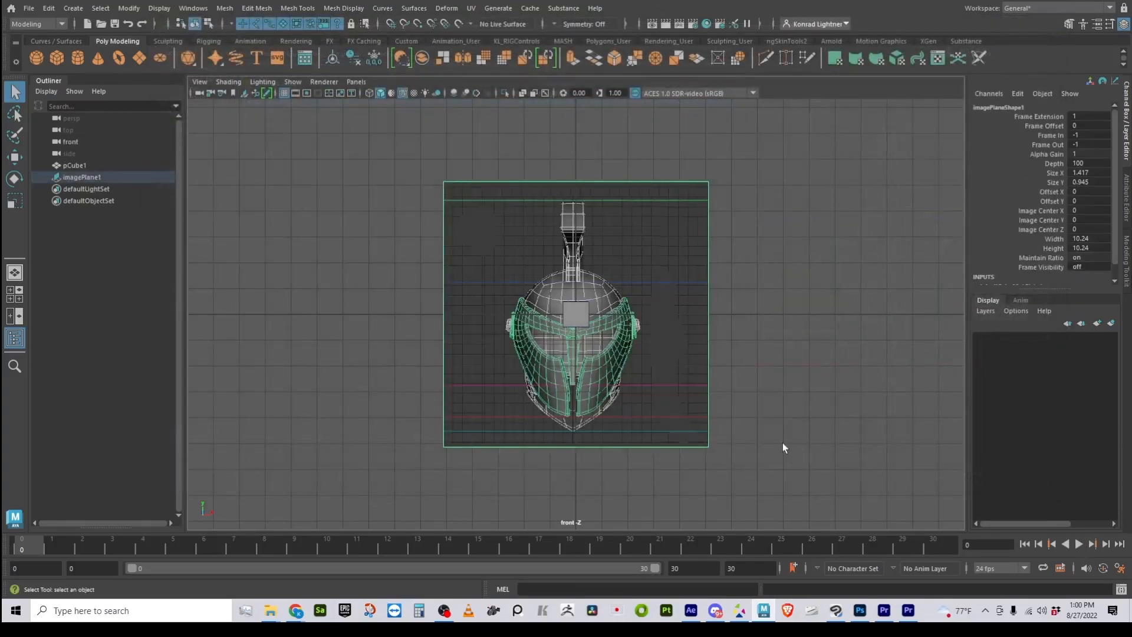
# Return to the persp camera, examine the front image plane at an angle, and deselect it
pyautogui.click(355, 82)
pyautogui.moveTo(377, 93)
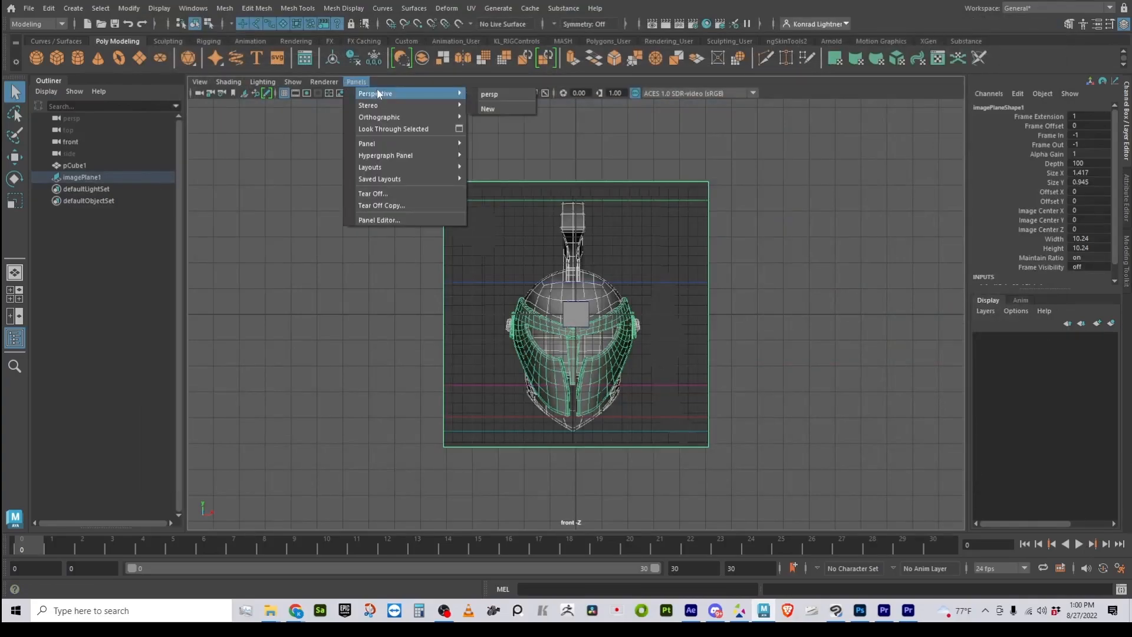
pyautogui.click(490, 95)
pyautogui.keyDown('alt'); pyautogui.moveTo(581, 228); pyautogui.dragTo(671, 266); pyautogui.keyUp('alt')
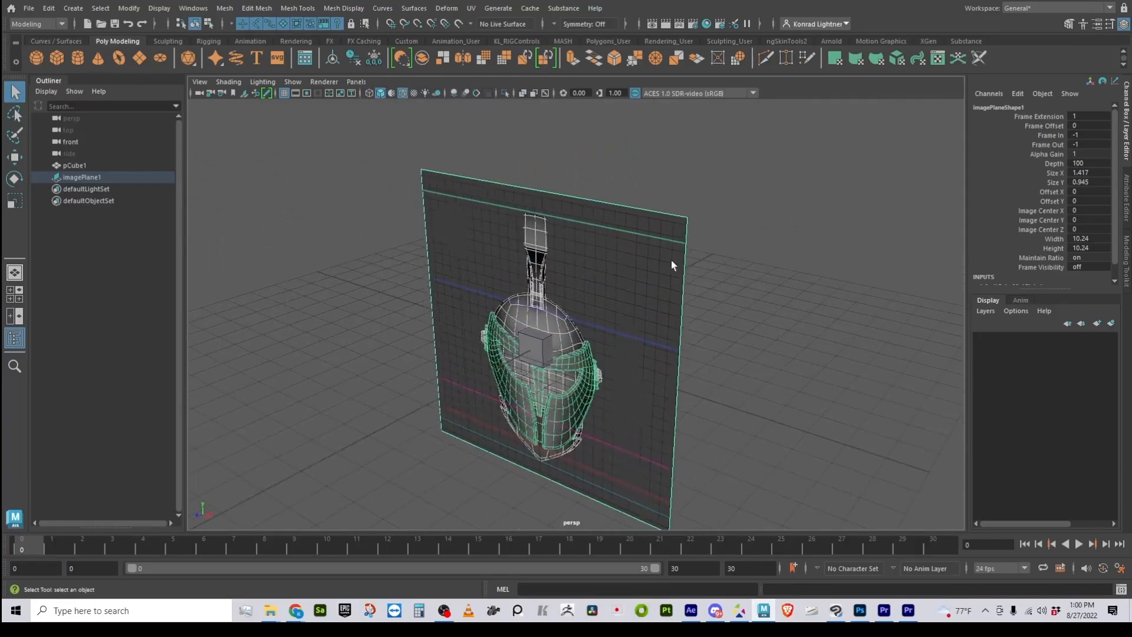
pyautogui.click(728, 175)
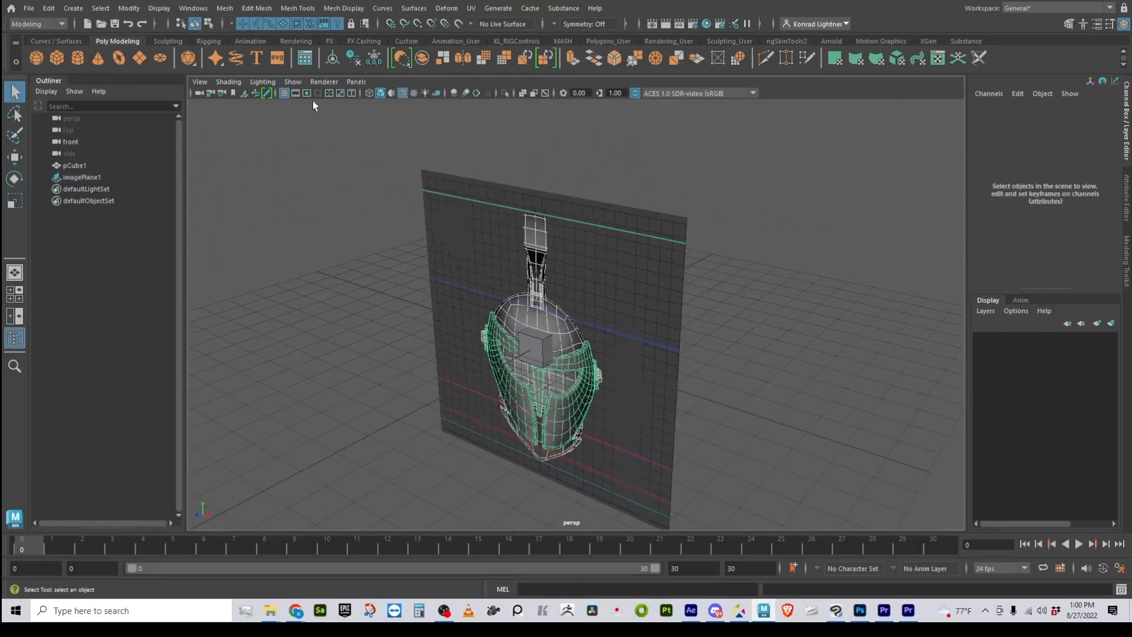
# Switch to the side orthographic view and import helmet_sideOpen.jpg from sourceimages as its image plane
pyautogui.click(356, 81)
pyautogui.moveTo(430, 119)
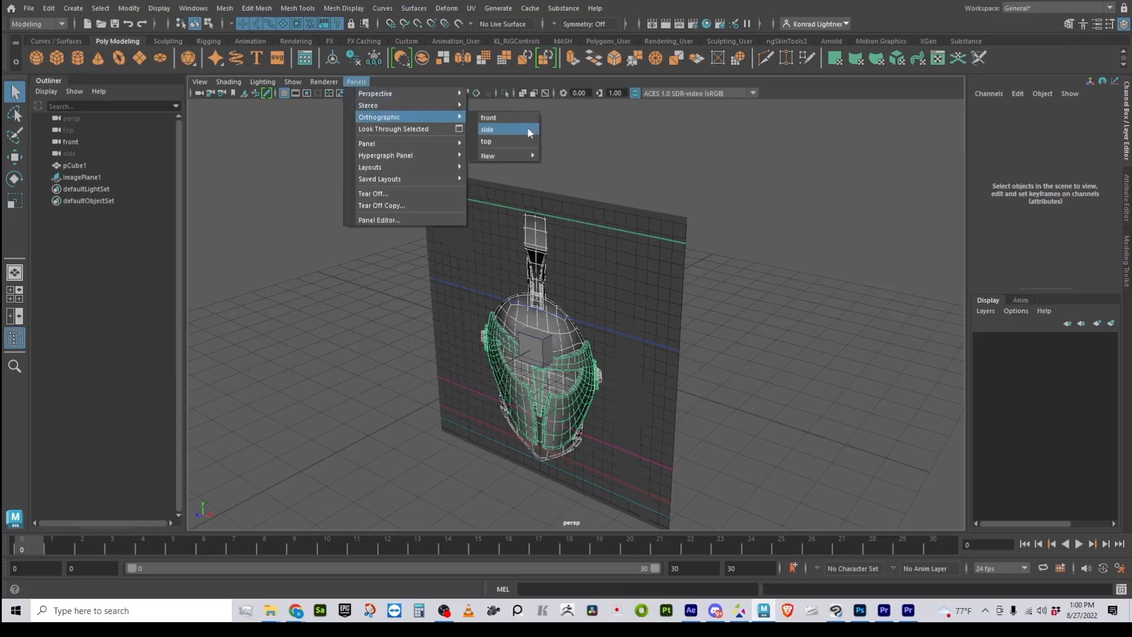
pyautogui.click(487, 129)
pyautogui.click(200, 81)
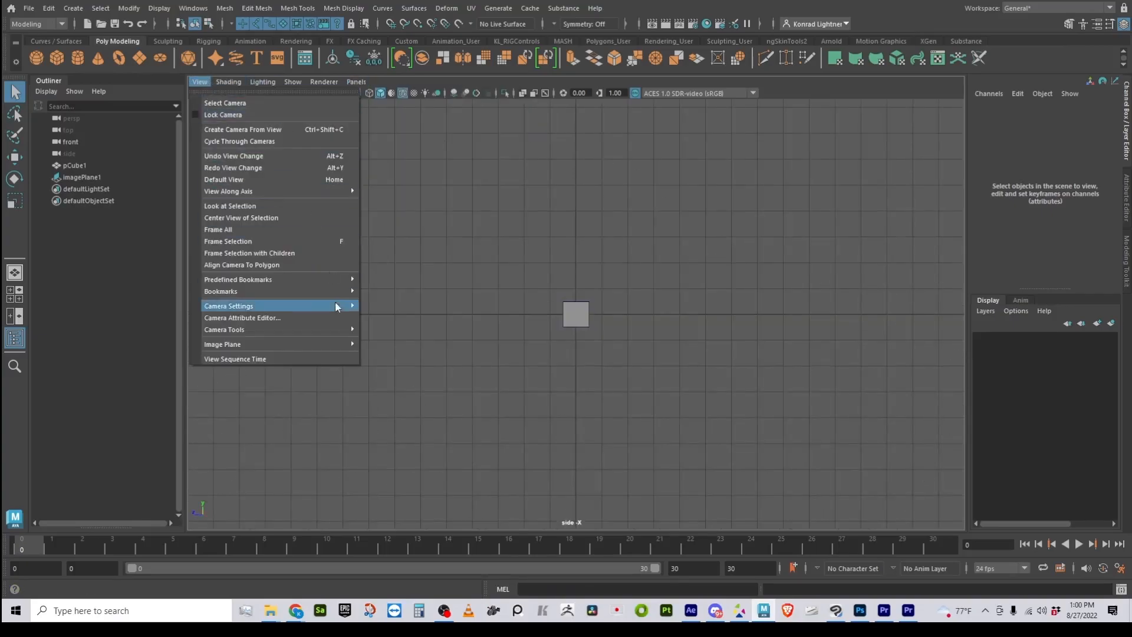
pyautogui.moveTo(323, 343)
pyautogui.click(417, 346)
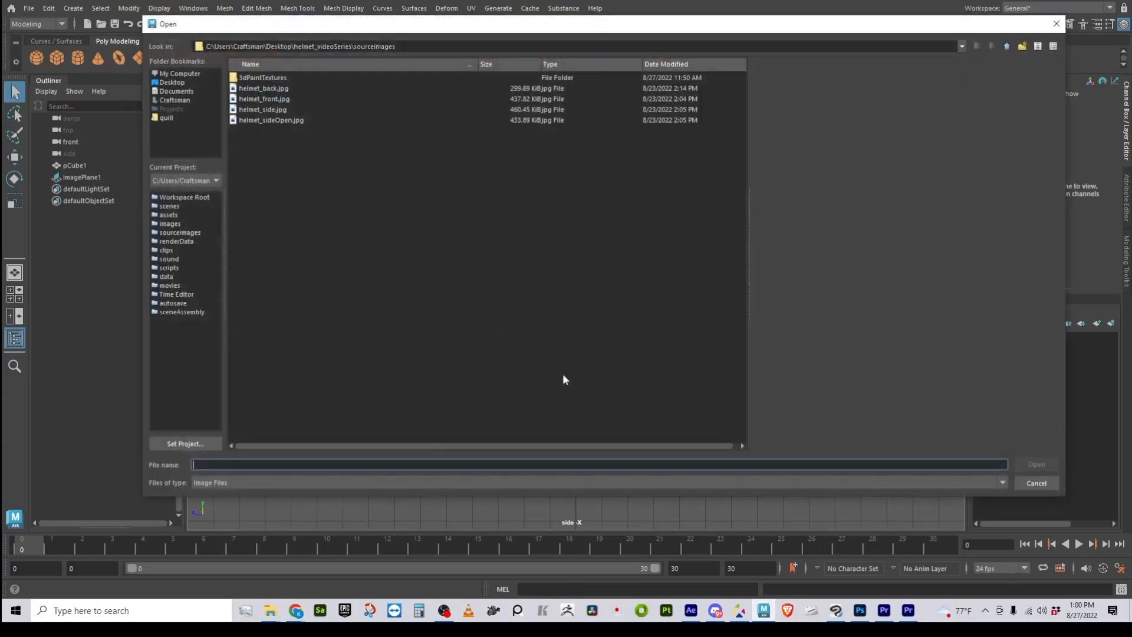
pyautogui.click(361, 182)
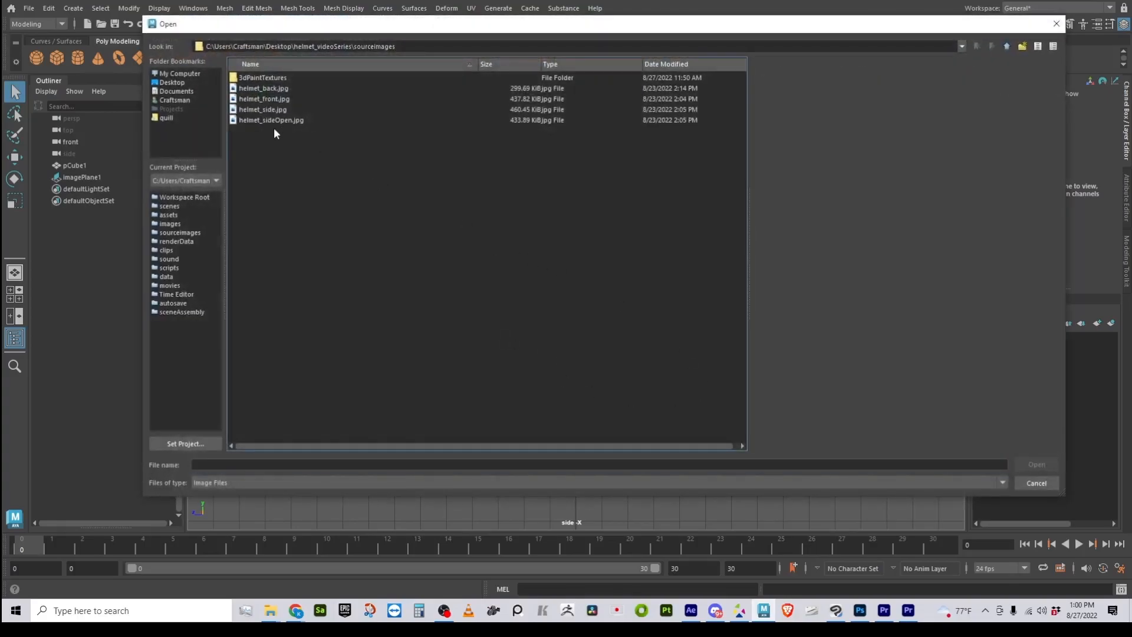
pyautogui.moveTo(430, 34)
pyautogui.mouseDown()
pyautogui.moveTo(441, 61)
pyautogui.moveTo(442, 30)
pyautogui.mouseUp()
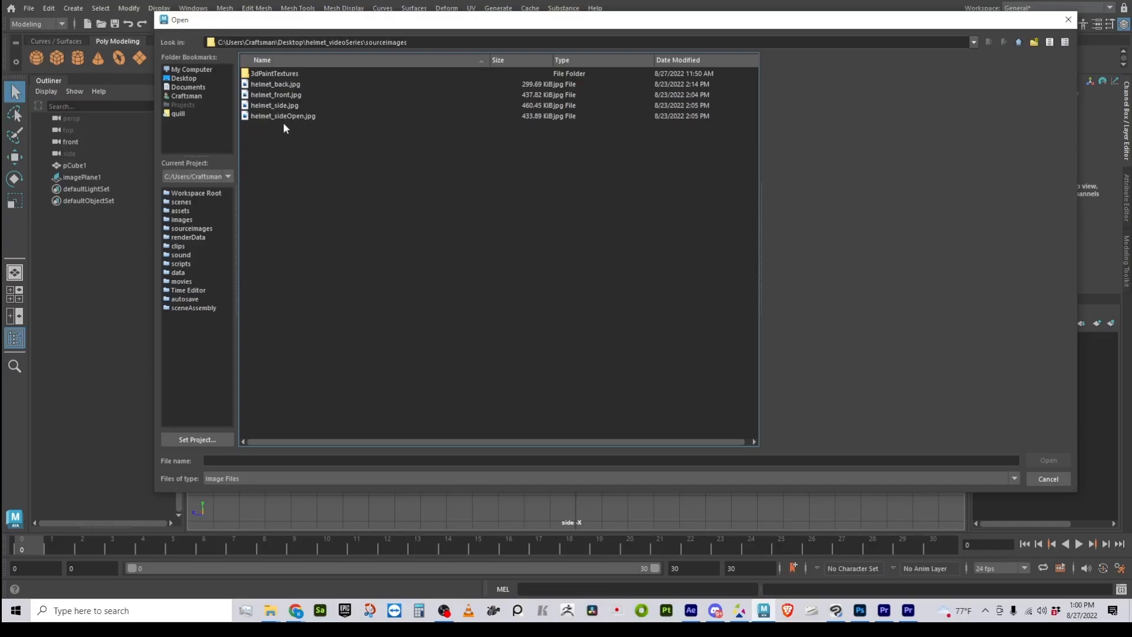
pyautogui.click(297, 116)
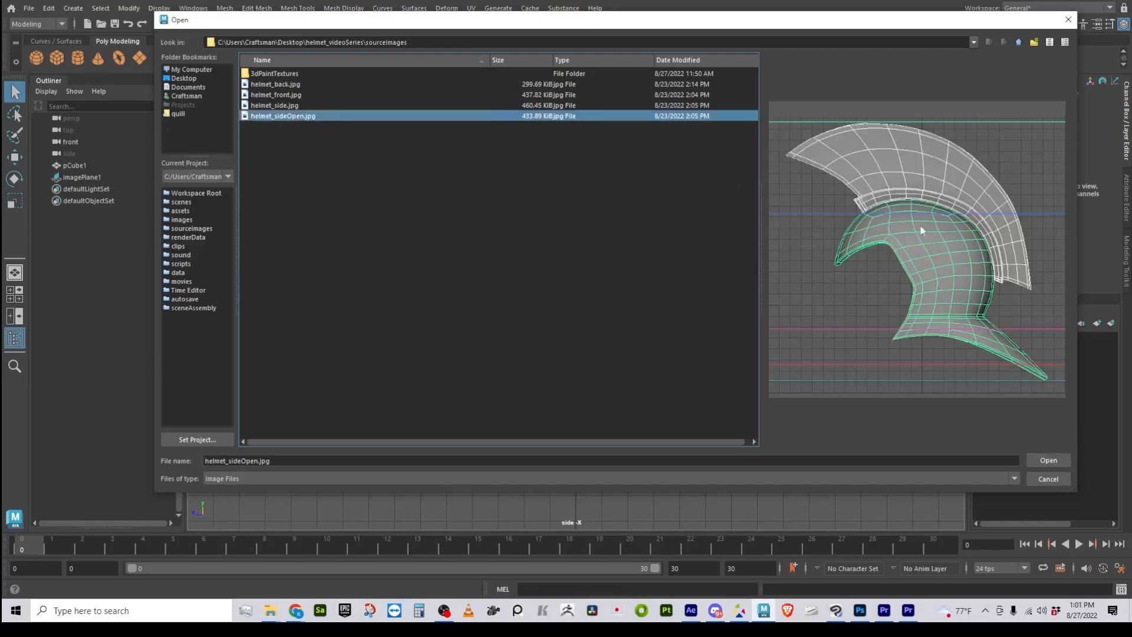
pyautogui.click(1049, 462)
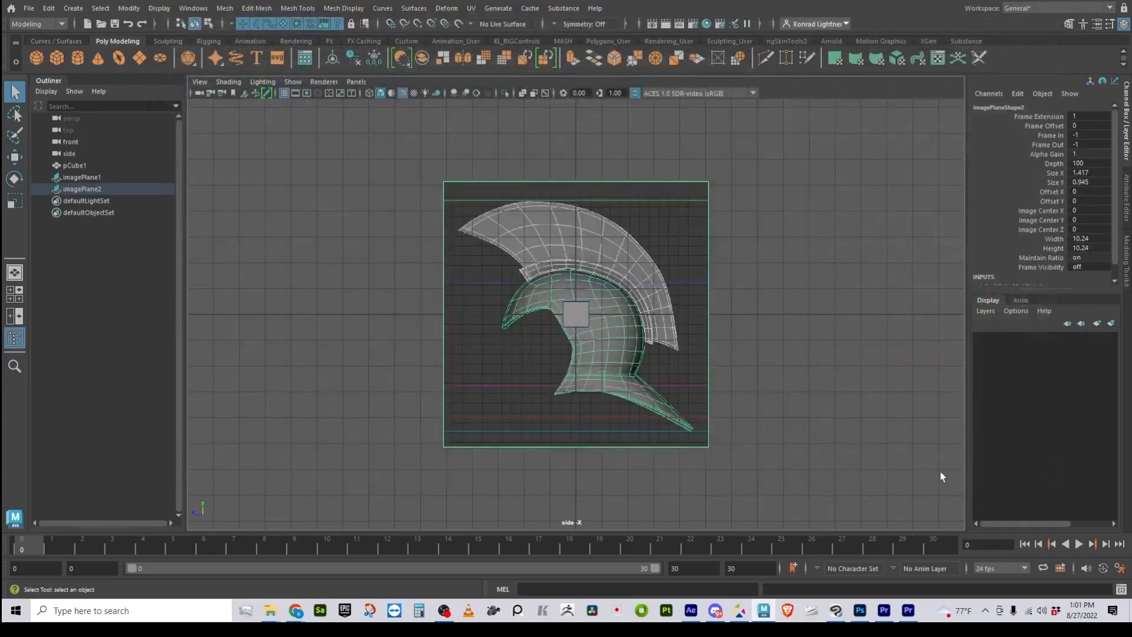
# Create a new Back orthographic camera and import helmet_back.jpg from sourceimages as its image plane
pyautogui.click(356, 81)
pyautogui.moveTo(399, 118)
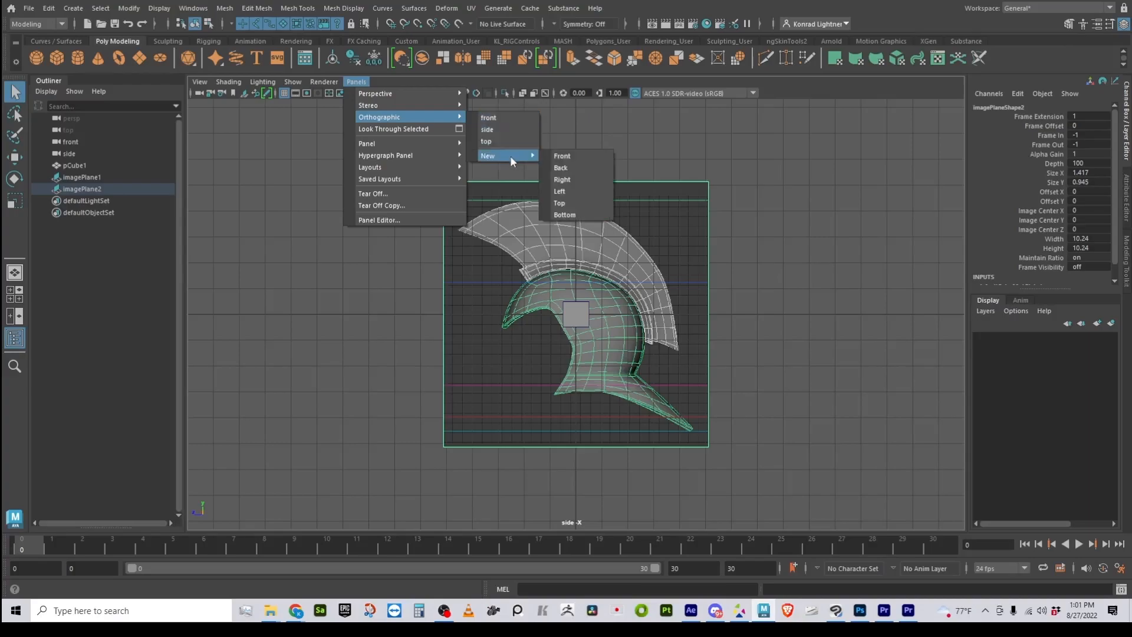
pyautogui.click(589, 168)
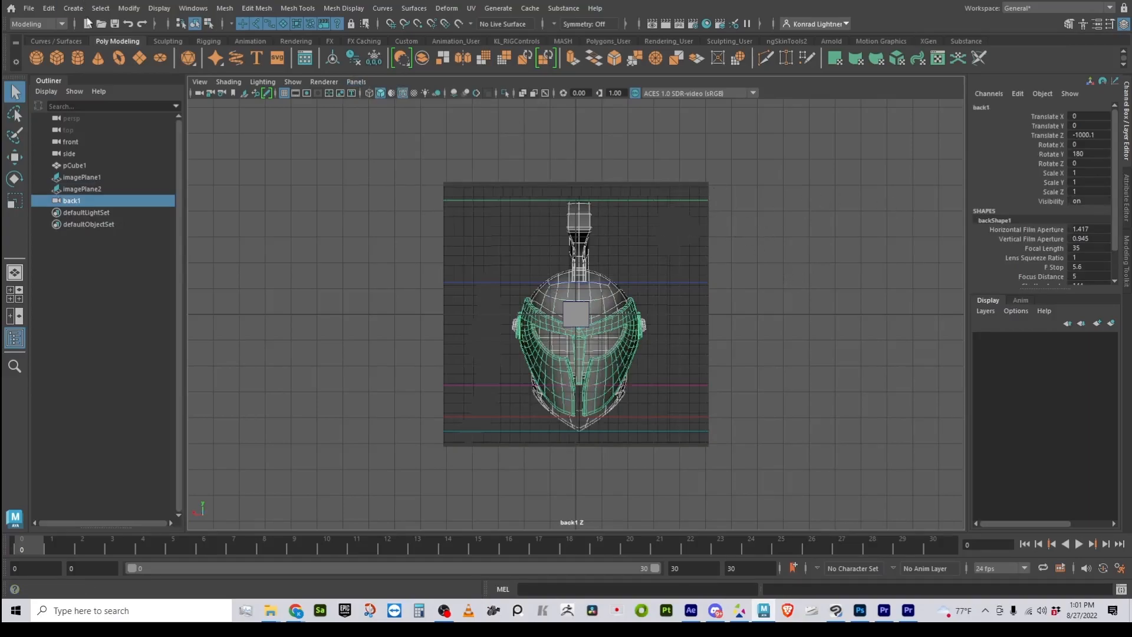
pyautogui.click(200, 82)
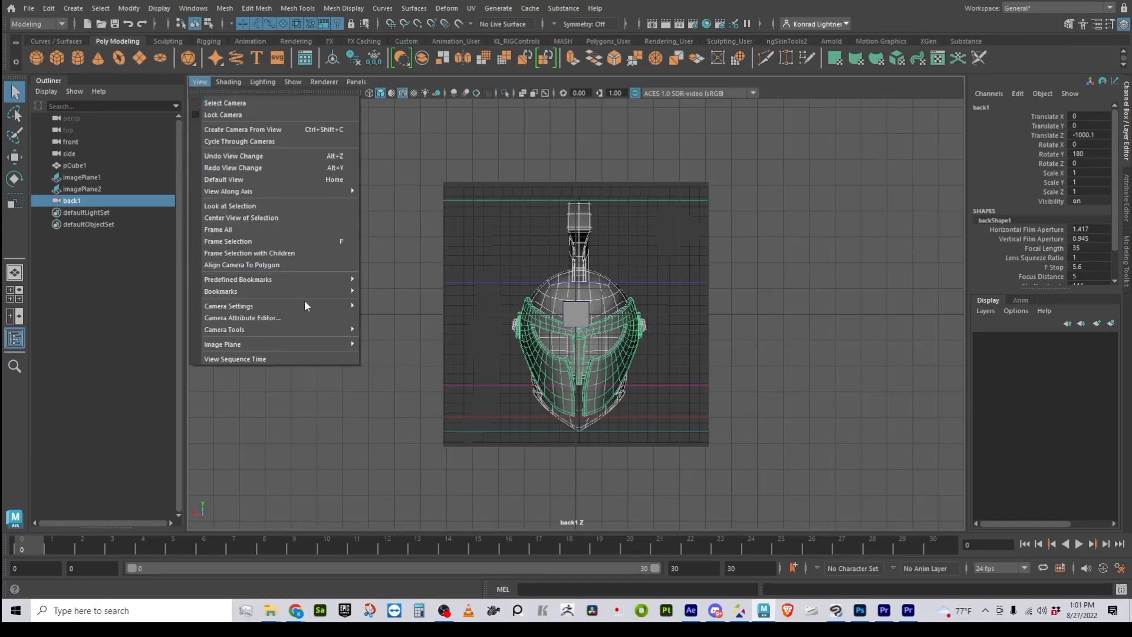
pyautogui.moveTo(318, 343)
pyautogui.click(401, 348)
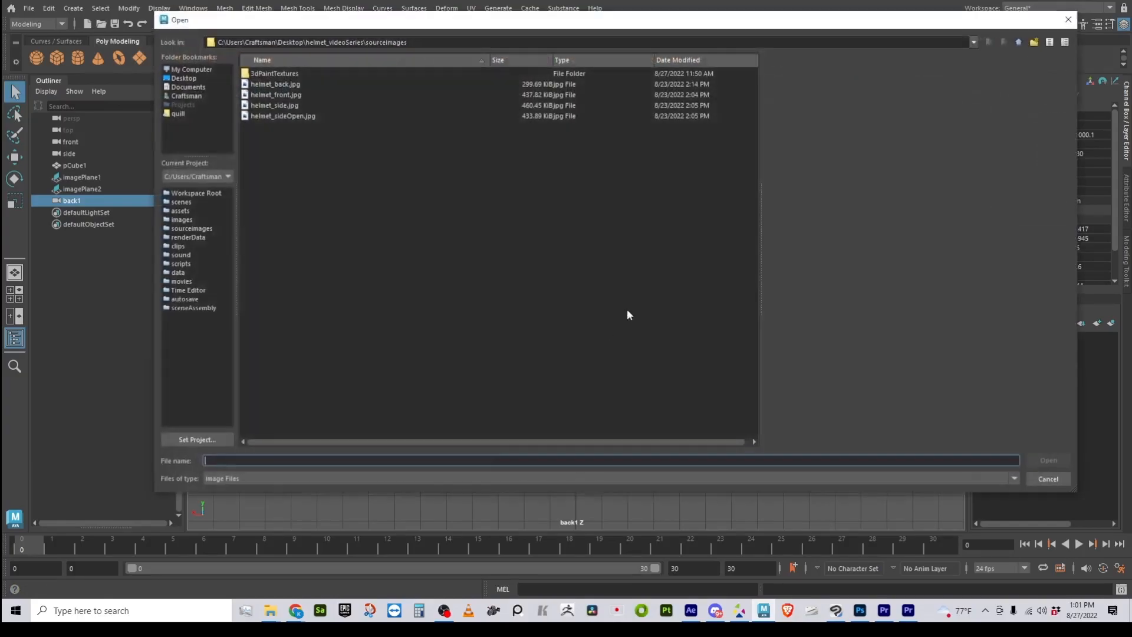
pyautogui.click(289, 85)
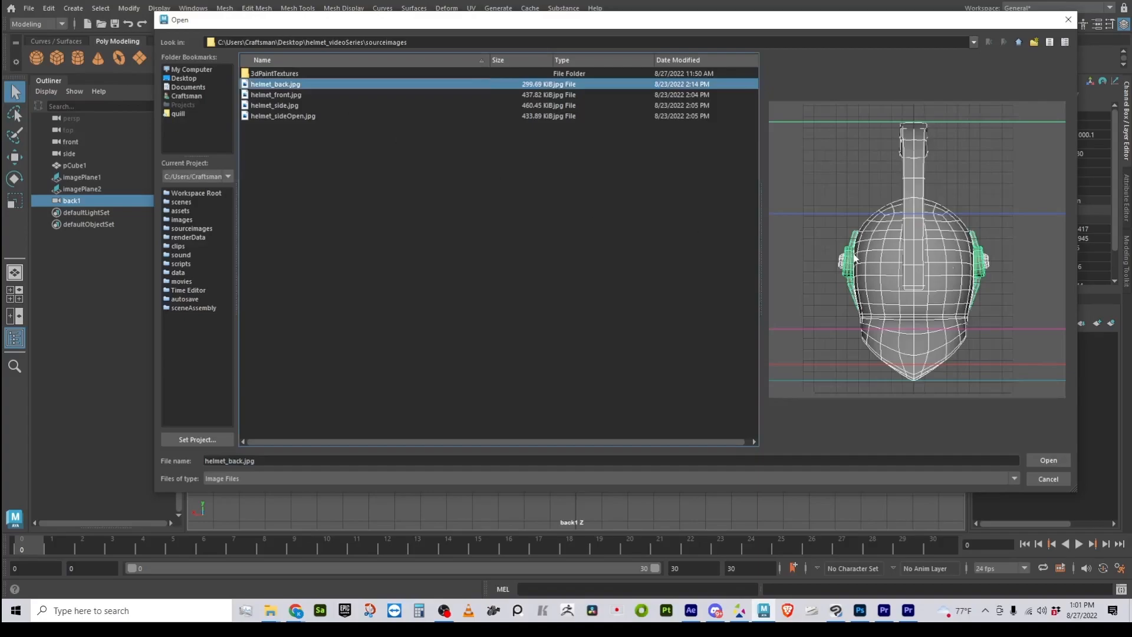
pyautogui.click(1044, 460)
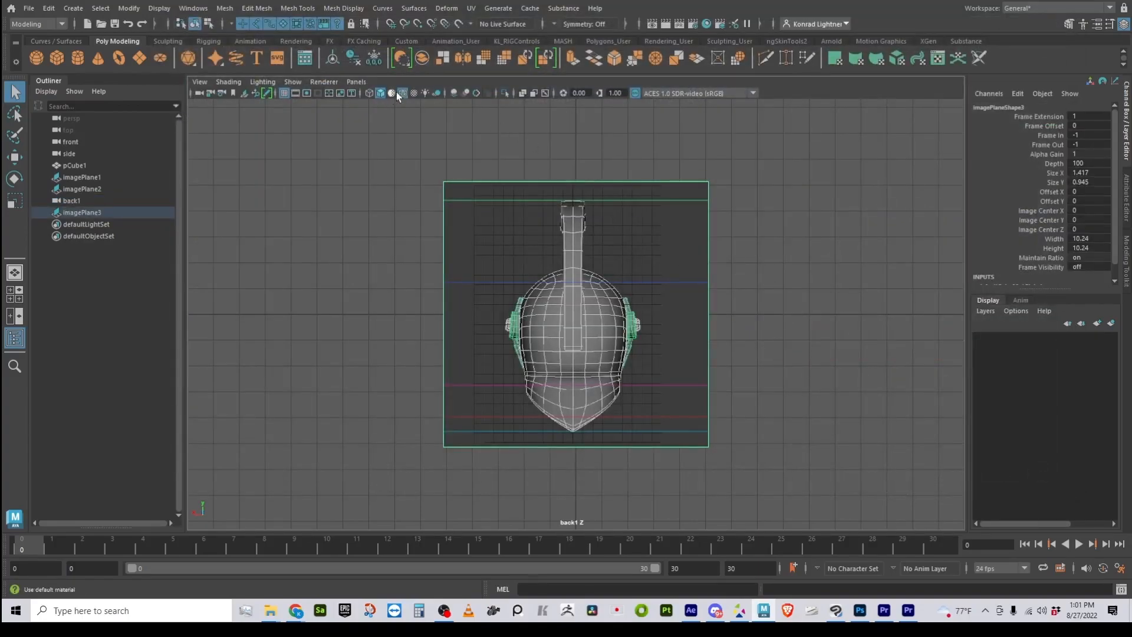
# Return to the persp camera and examine the intersecting image planes from several angles
pyautogui.click(356, 82)
pyautogui.moveTo(382, 97)
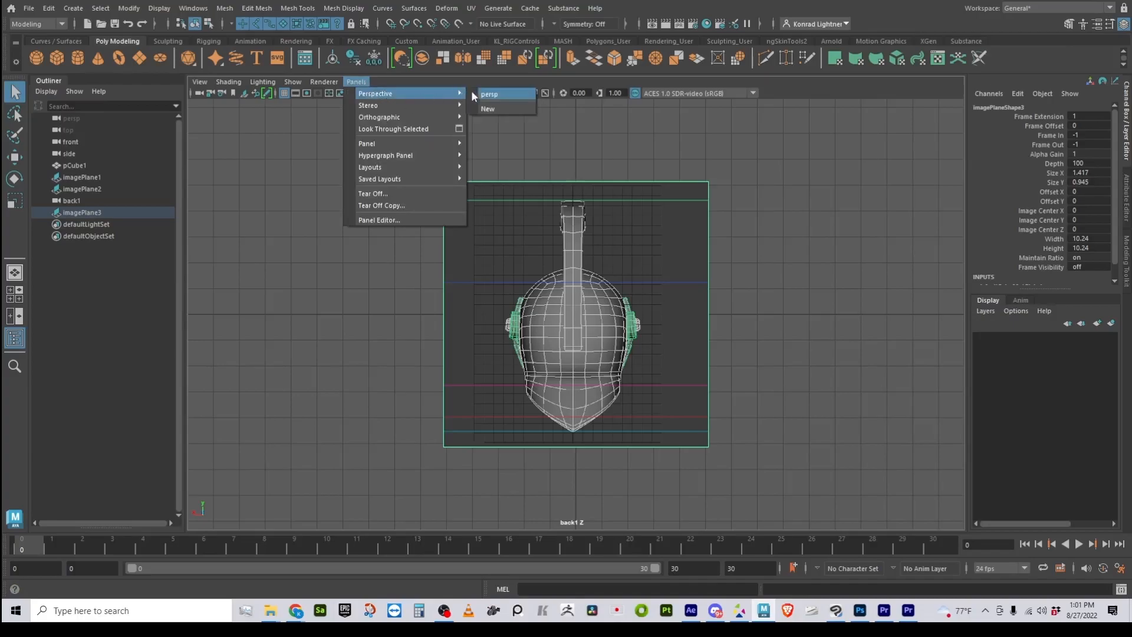
pyautogui.click(488, 94)
pyautogui.keyDown('alt'); pyautogui.moveTo(576, 222); pyautogui.dragTo(555, 326); pyautogui.keyUp('alt')
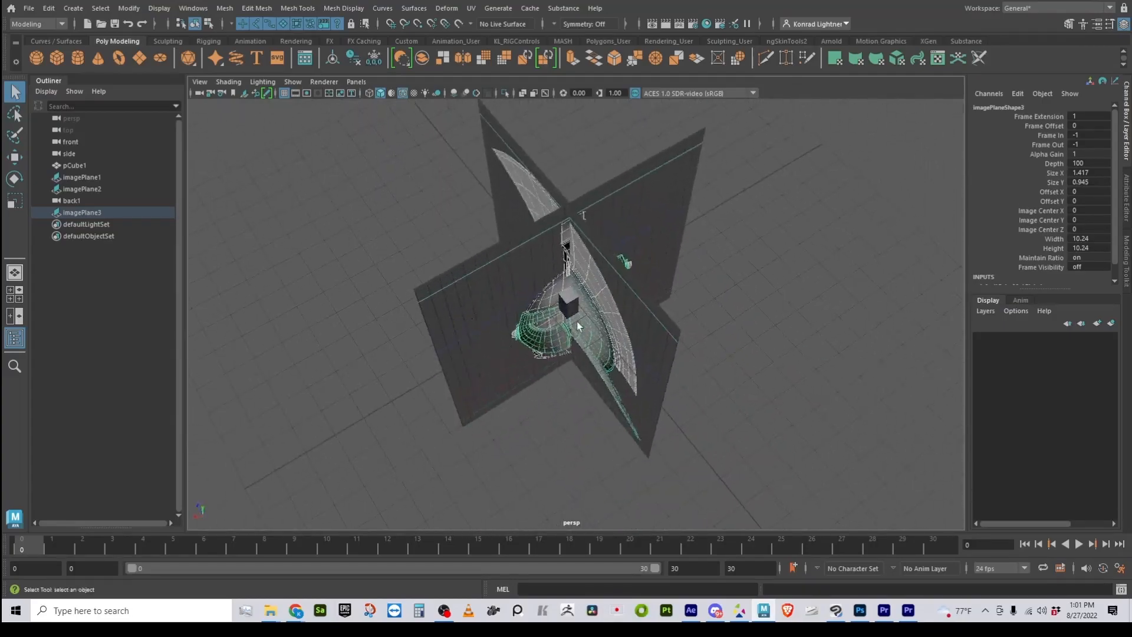
pyautogui.keyDown('alt'); pyautogui.moveTo(580, 400); pyautogui.dragTo(457, 236); pyautogui.keyUp('alt')
pyautogui.keyDown('alt'); pyautogui.moveTo(457, 218); pyautogui.dragTo(616, 296); pyautogui.keyUp('alt')
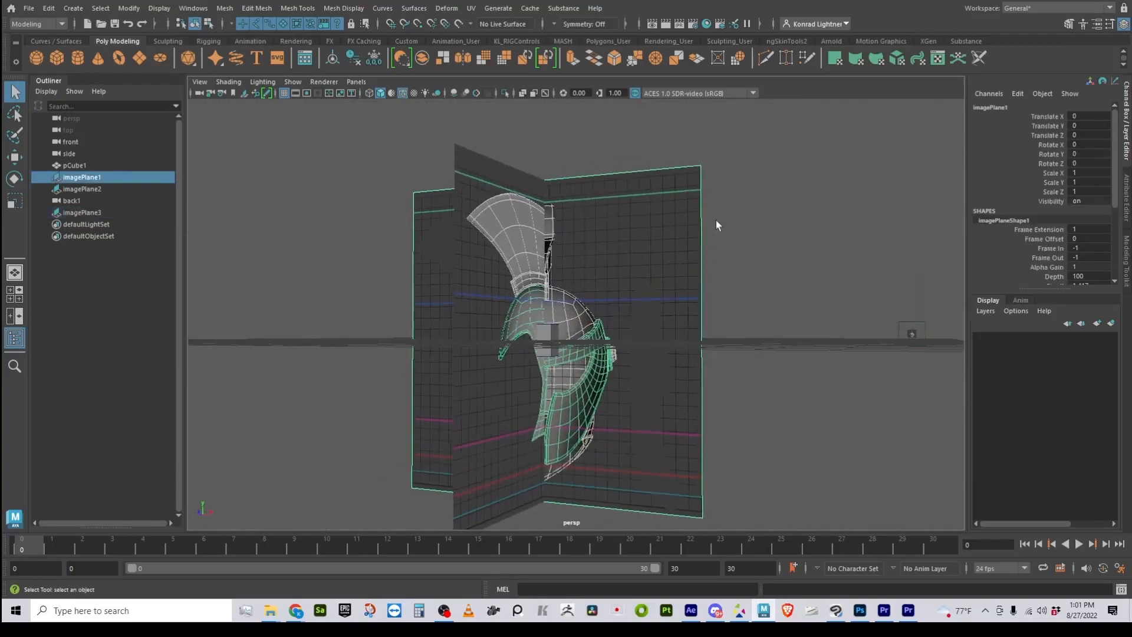
# Set Translate X, Y and Z of imagePlane3, the back reference, to 0 and deselect it
pyautogui.click(143, 213)
pyautogui.keyDown('alt'); pyautogui.moveTo(834, 260); pyautogui.dragTo(865, 326); pyautogui.keyUp('alt')
pyautogui.keyDown('alt'); pyautogui.moveTo(830, 249); pyautogui.dragTo(783, 272); pyautogui.keyUp('alt')
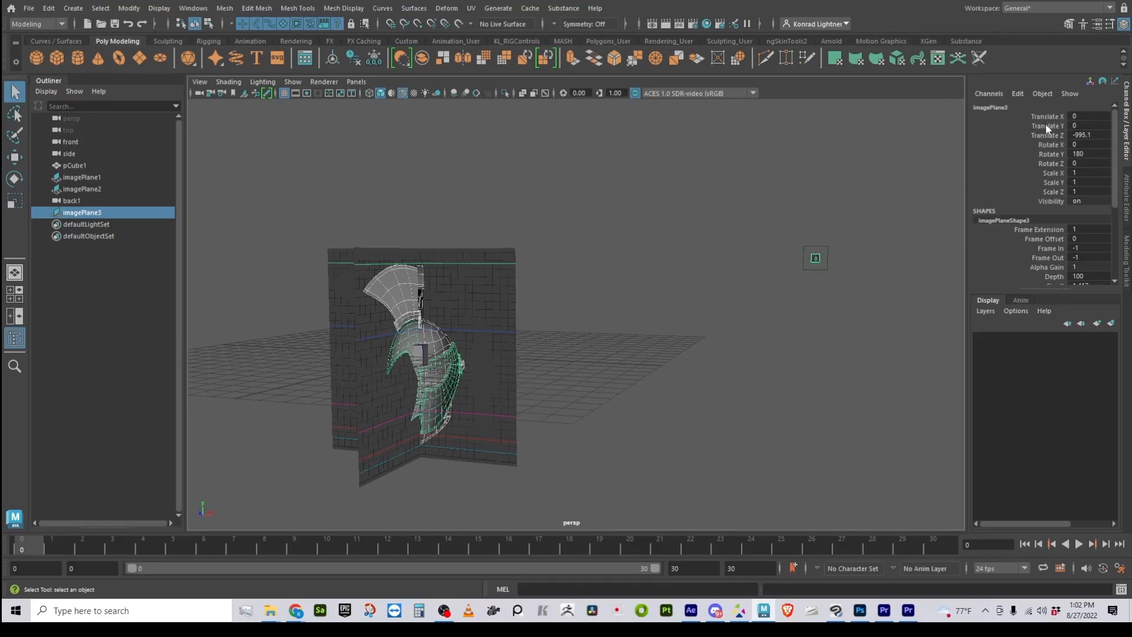
pyautogui.moveTo(1053, 116); pyautogui.dragTo(1054, 137)
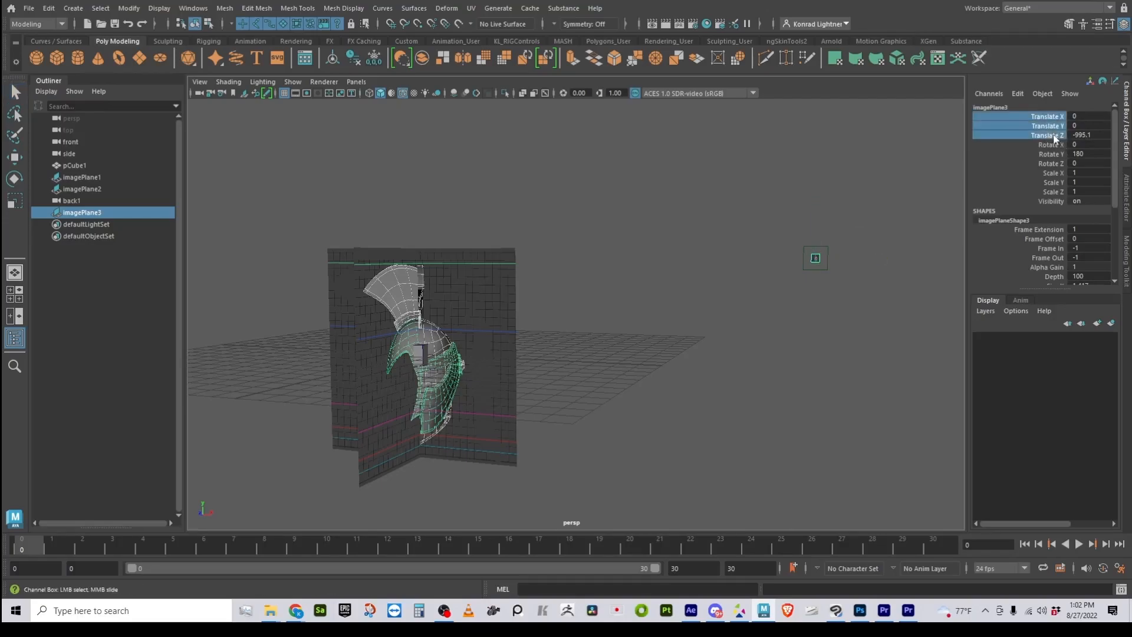
pyautogui.click(1090, 117)
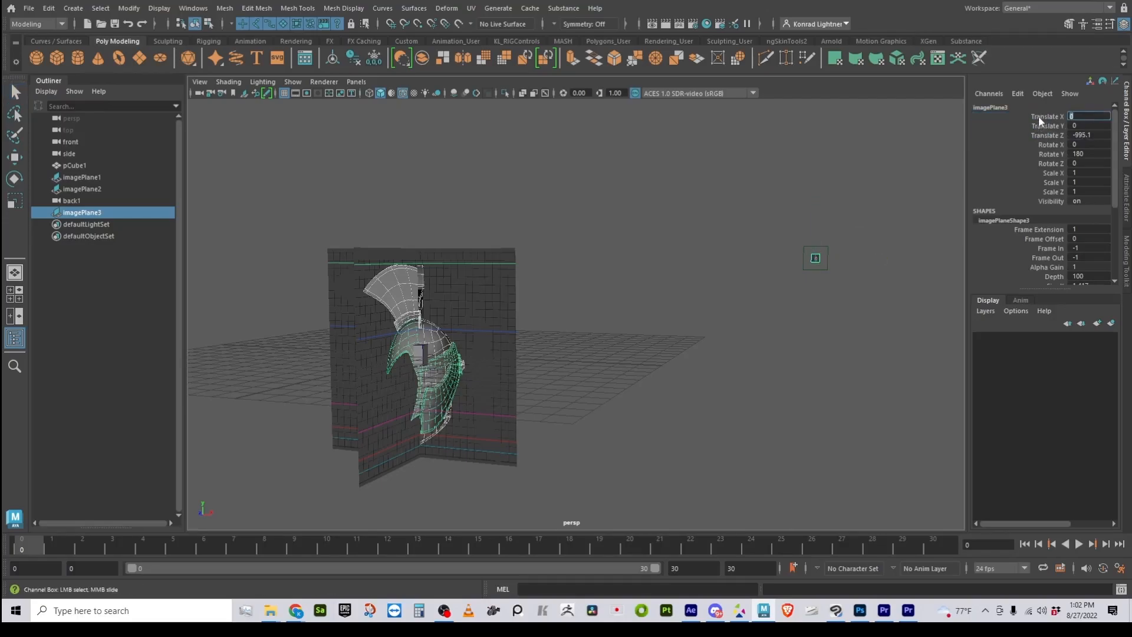
pyautogui.keyDown('shift'); pyautogui.click(1055, 137); pyautogui.keyUp('shift')
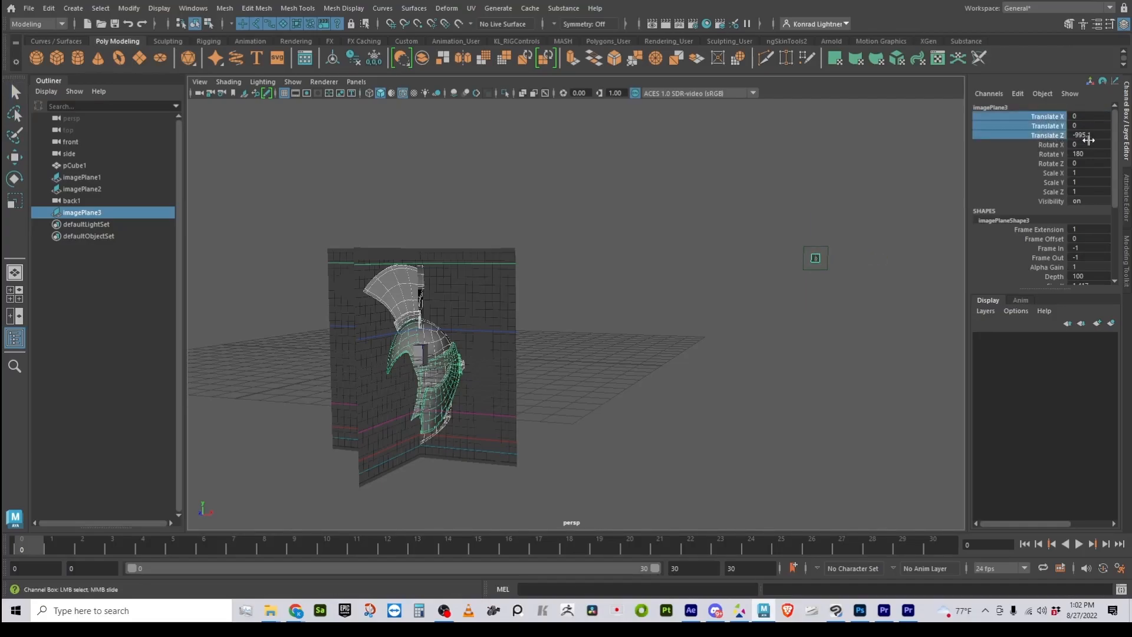
pyautogui.click(1100, 135)
pyautogui.write('0')
pyautogui.press('Return')
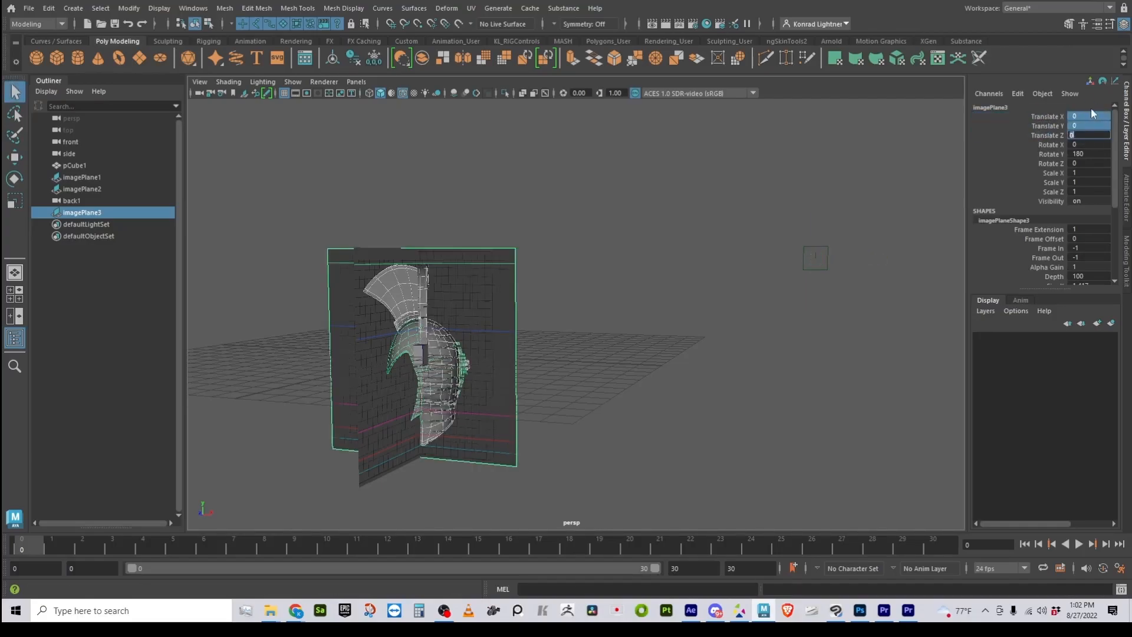
pyautogui.keyDown('alt'); pyautogui.moveTo(530, 389); pyautogui.dragTo(429, 391); pyautogui.keyUp('alt')
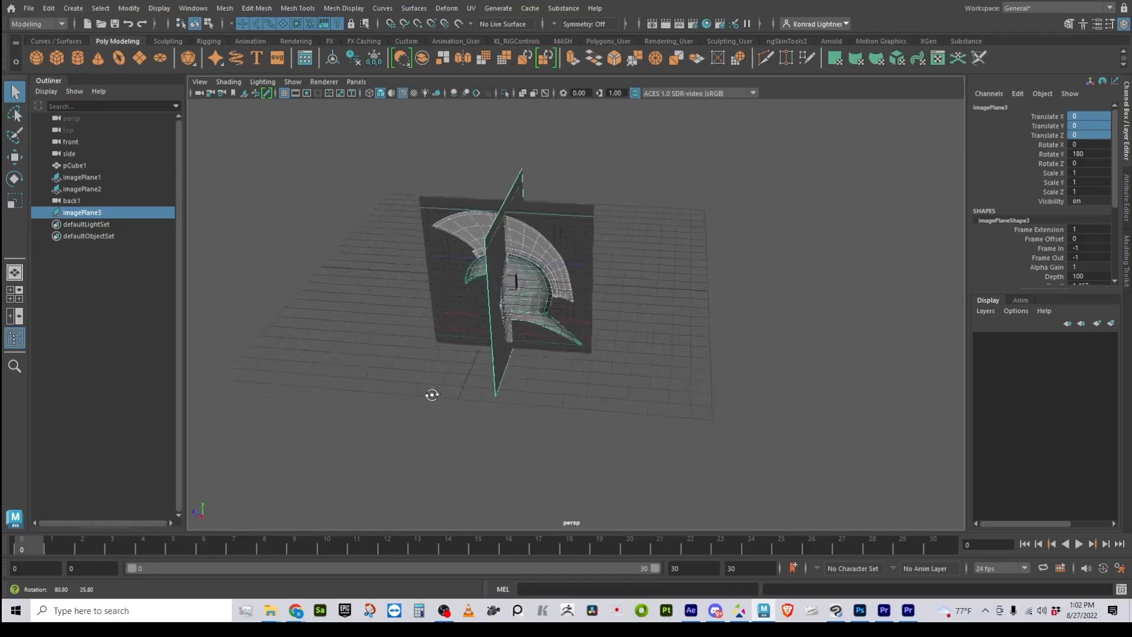
pyautogui.scroll(6, 637, 410)
pyautogui.scroll(-4, 523, 394)
pyautogui.keyDown('alt'); pyautogui.moveTo(522, 394); pyautogui.dragTo(679, 361); pyautogui.keyUp('alt')
pyautogui.click(680, 362)
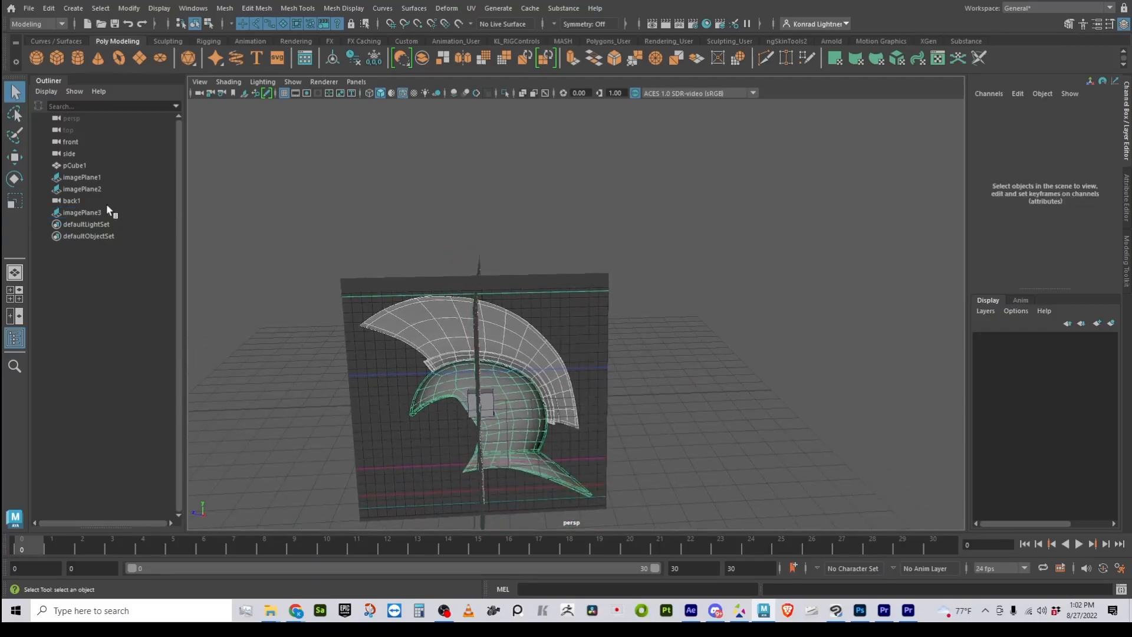
# Rename imagePlane1 as imagePlane_front in the Outliner
pyautogui.click(105, 178)
pyautogui.doubleClick(104, 178)
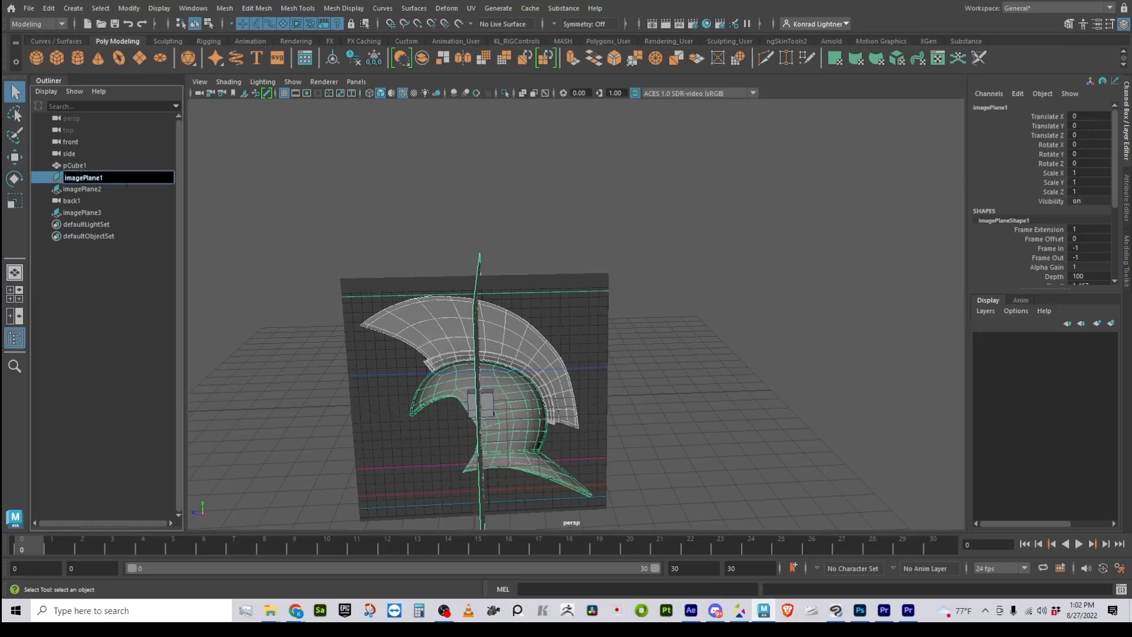
pyautogui.press('BackSpace')
pyautogui.write('_gro')
pyautogui.press('BackSpace')
pyautogui.press('BackSpace')
pyautogui.press('BackSpace')
pyautogui.write('front')
pyautogui.press('Return')
# Rename imagePlane2 as imagePlane_side and imagePlane3 as imagePlane_back in the Outliner
pyautogui.moveTo(116, 189); pyautogui.dragTo(116, 198)
pyautogui.doubleClick(108, 190)
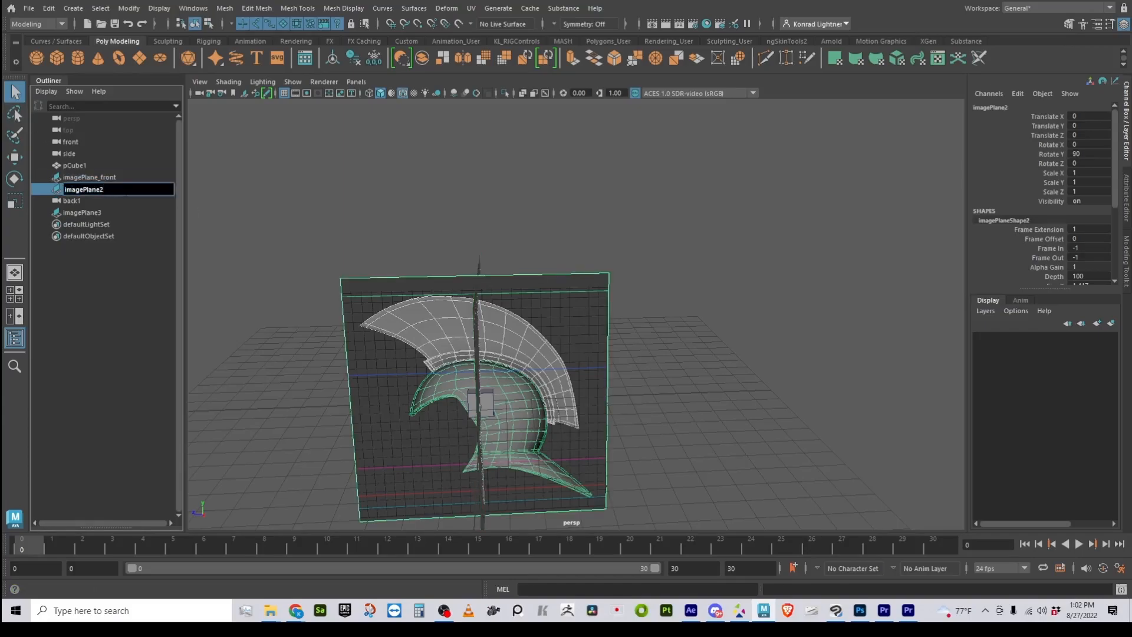
pyautogui.write('_side')
pyautogui.press('Return')
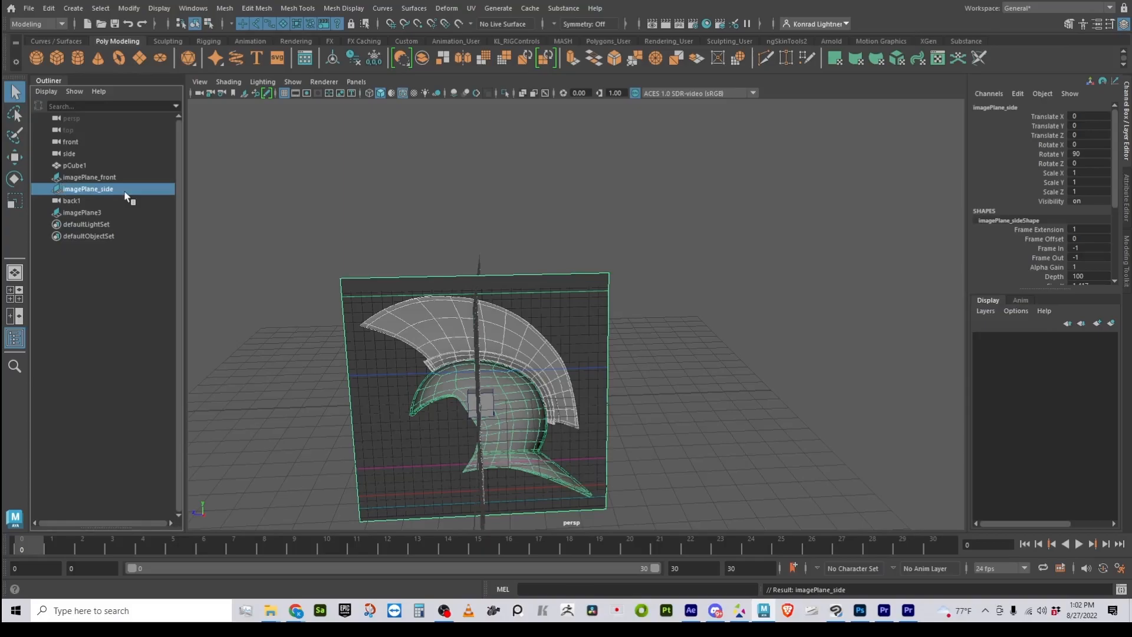
pyautogui.doubleClick(116, 213)
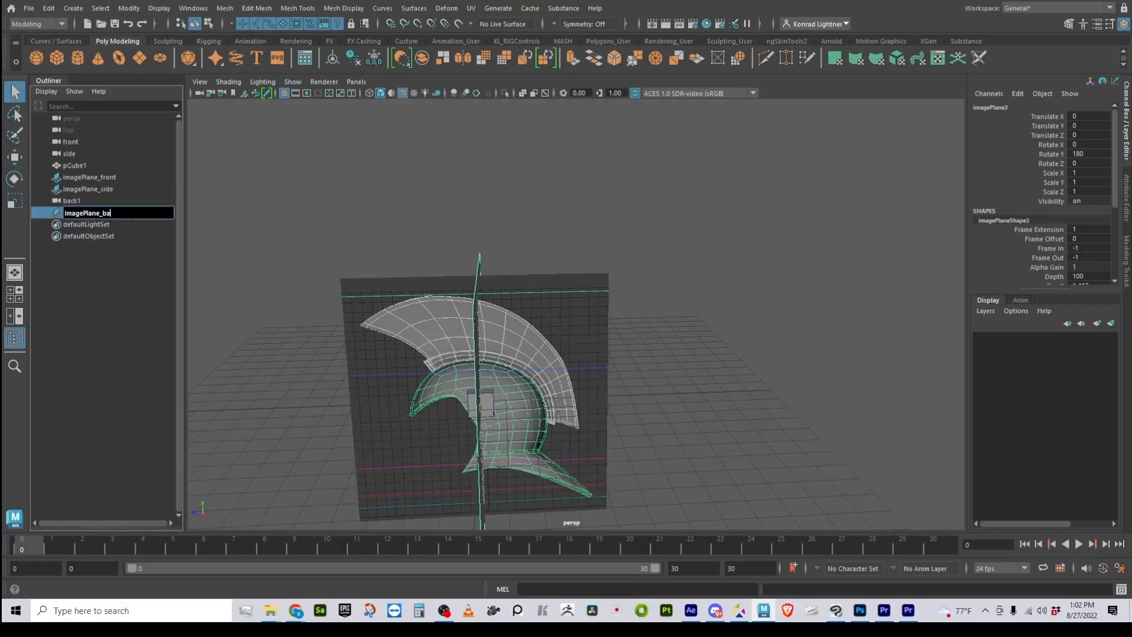
pyautogui.write('_back')
pyautogui.press('Return')
# Move imagePlane_front away from the cube along Z to about -15.4
pyautogui.keyDown('alt'); pyautogui.moveTo(557, 438); pyautogui.dragTo(545, 379); pyautogui.keyUp('alt')
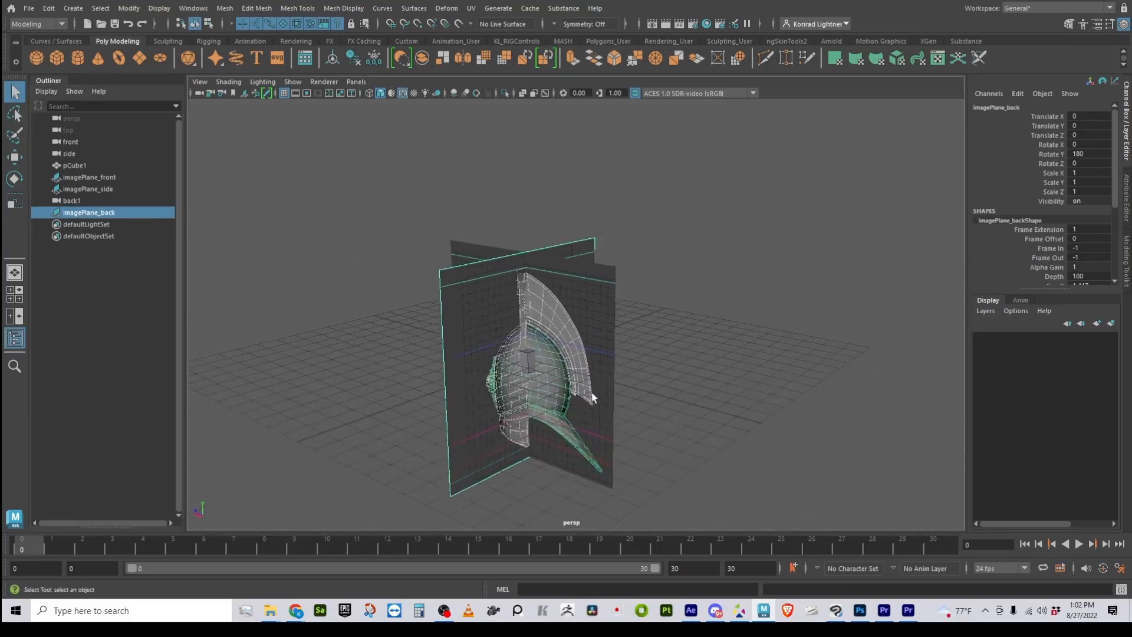
pyautogui.click(111, 179)
pyautogui.press('w')
pyautogui.keyDown('alt'); pyautogui.moveTo(607, 392); pyautogui.dragTo(200, 534); pyautogui.keyUp('alt')
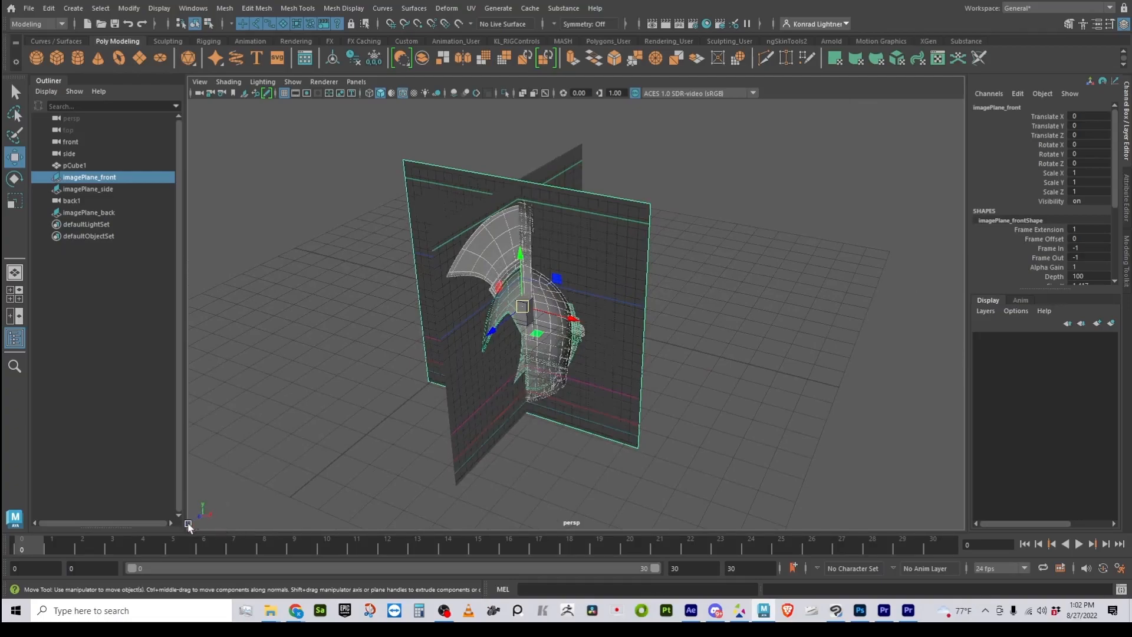
pyautogui.moveTo(492, 330); pyautogui.dragTo(689, 253)
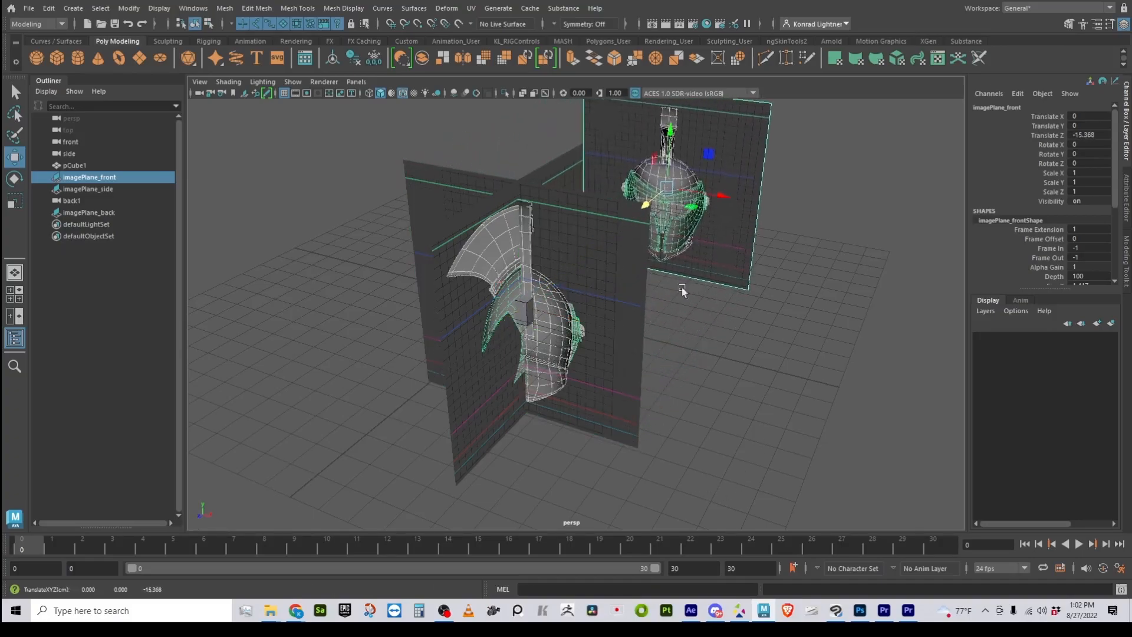
# Move imagePlane_side away from the cube in negative X and imagePlane_back along Z to about 11
pyautogui.click(501, 386)
pyautogui.moveTo(569, 318); pyautogui.dragTo(227, 230)
pyautogui.click(586, 354)
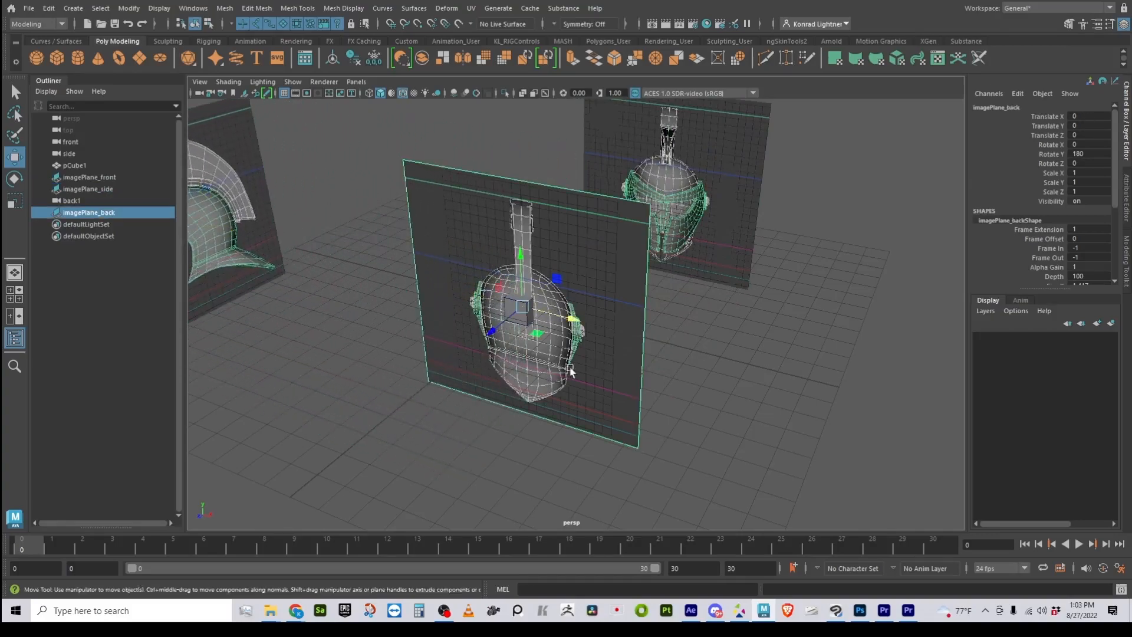
pyautogui.moveTo(480, 333); pyautogui.dragTo(207, 495)
pyautogui.scroll(-5, 438, 200)
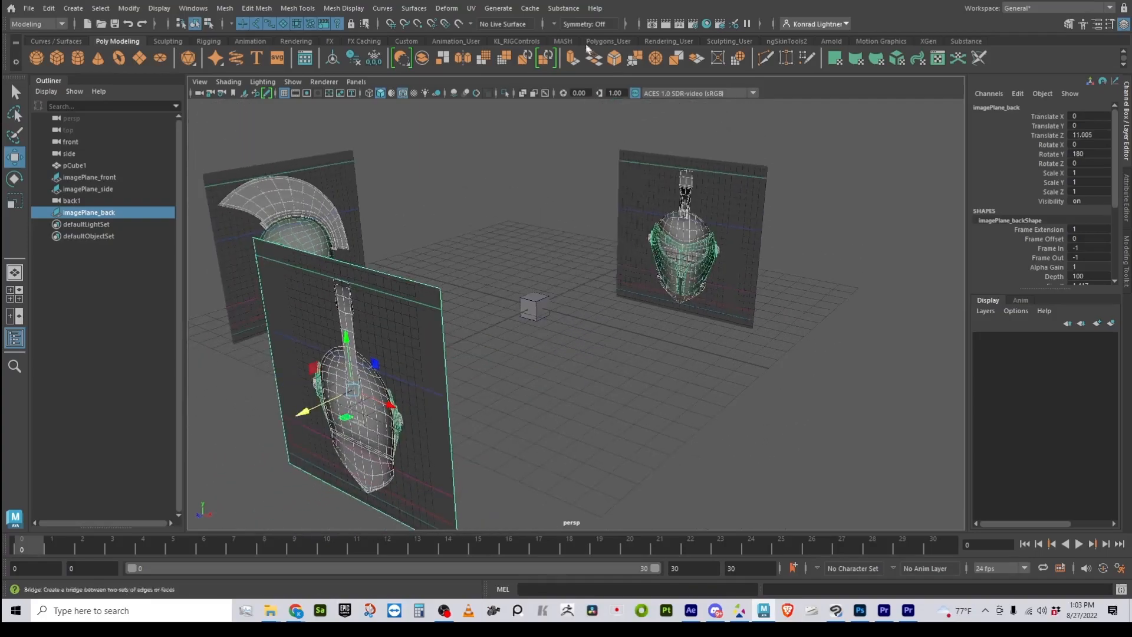
# Deselect the back image plane and display the four-view layout
pyautogui.click(352, 81)
pyautogui.moveTo(401, 115)
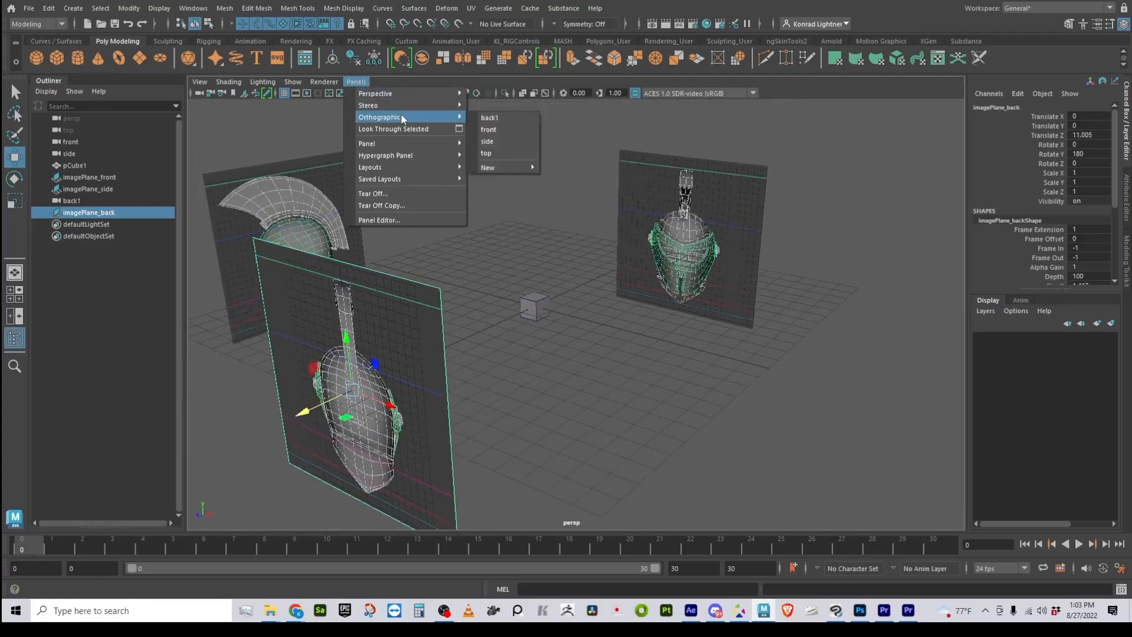
pyautogui.click(590, 244)
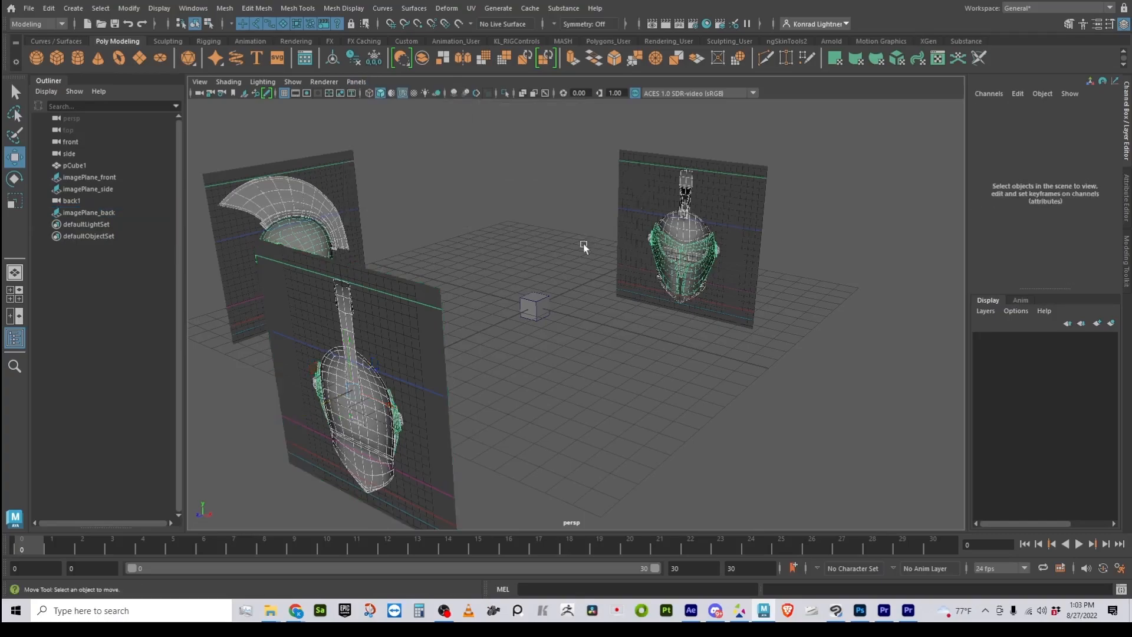
pyautogui.click(15, 294)
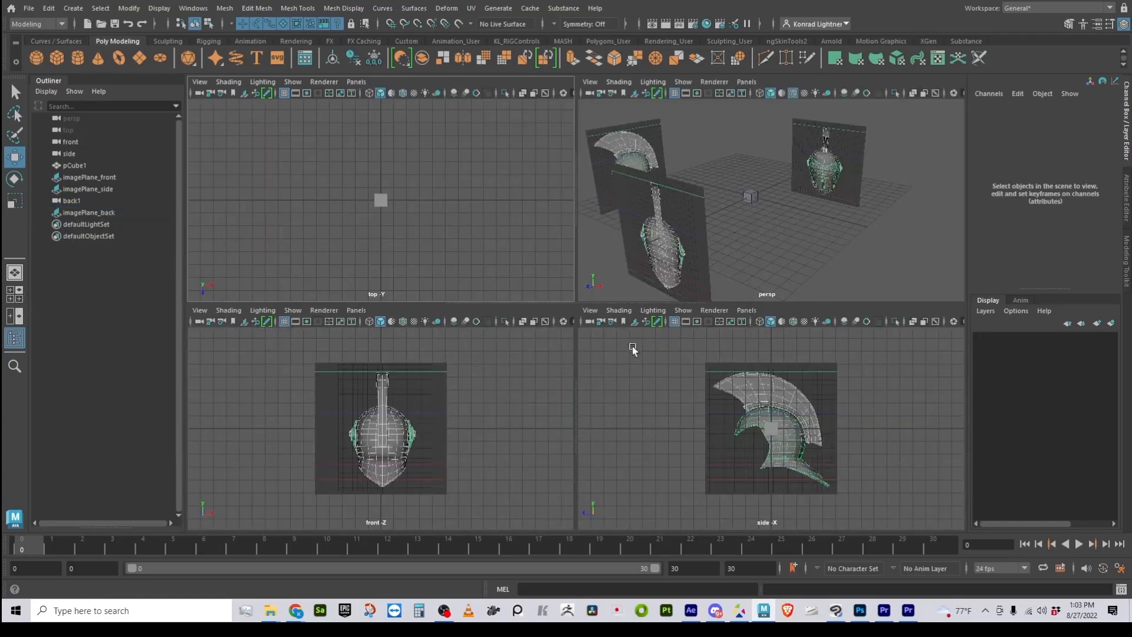
# Enlarge the top and perspective viewports to full height and switch the top view to the orthographic side camera
pyautogui.moveTo(603, 304); pyautogui.dragTo(627, 539)
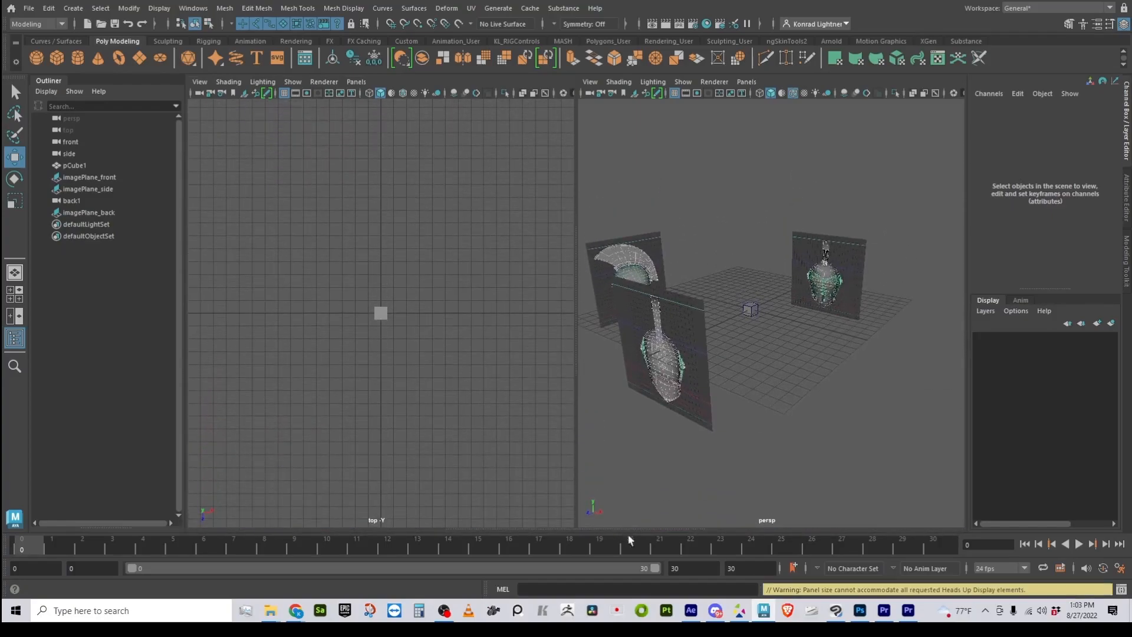
pyautogui.click(356, 82)
pyautogui.moveTo(457, 117)
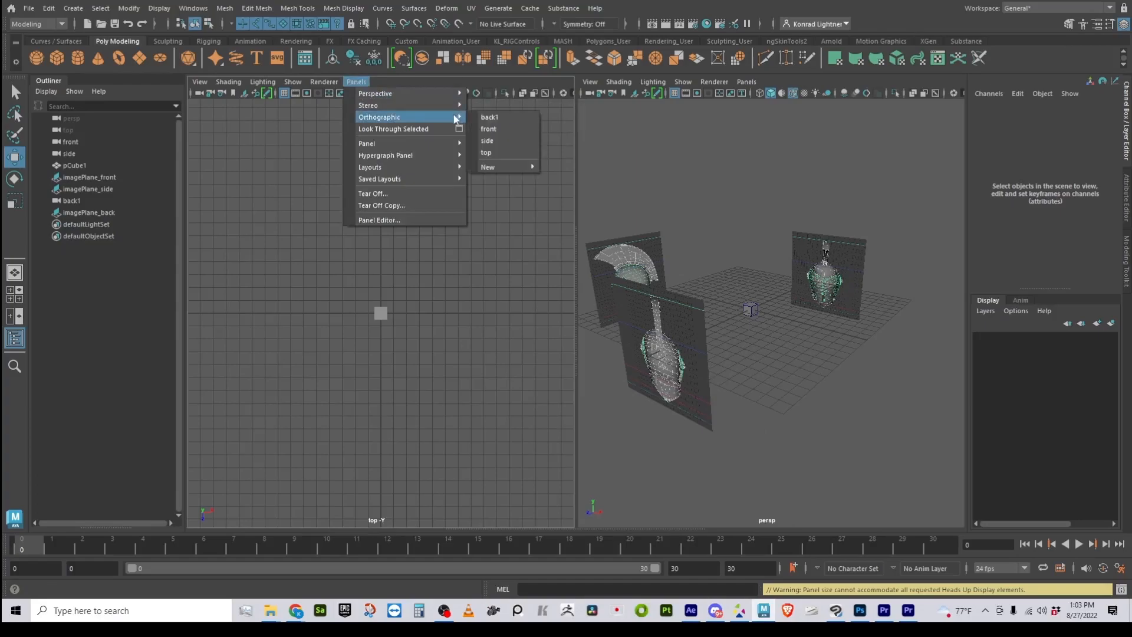
pyautogui.click(495, 140)
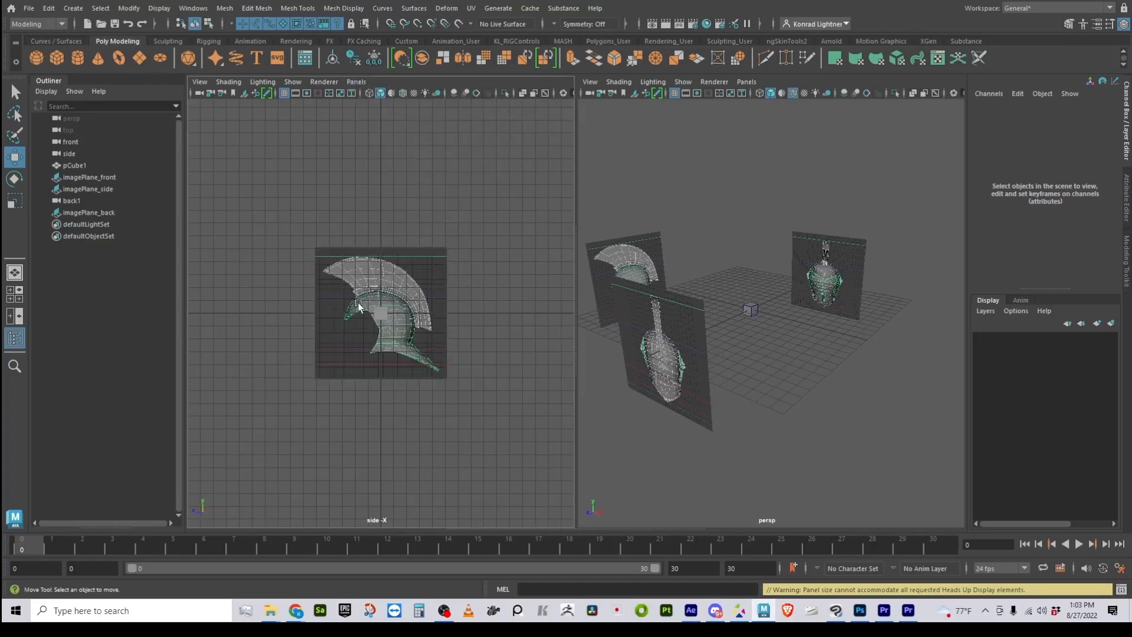
# Try moving imagePlane_side along X through the cube to about 1.27 and inspect the overlap in the side view
pyautogui.keyDown('alt'); pyautogui.moveTo(846, 412); pyautogui.dragTo(758, 418); pyautogui.keyUp('alt')
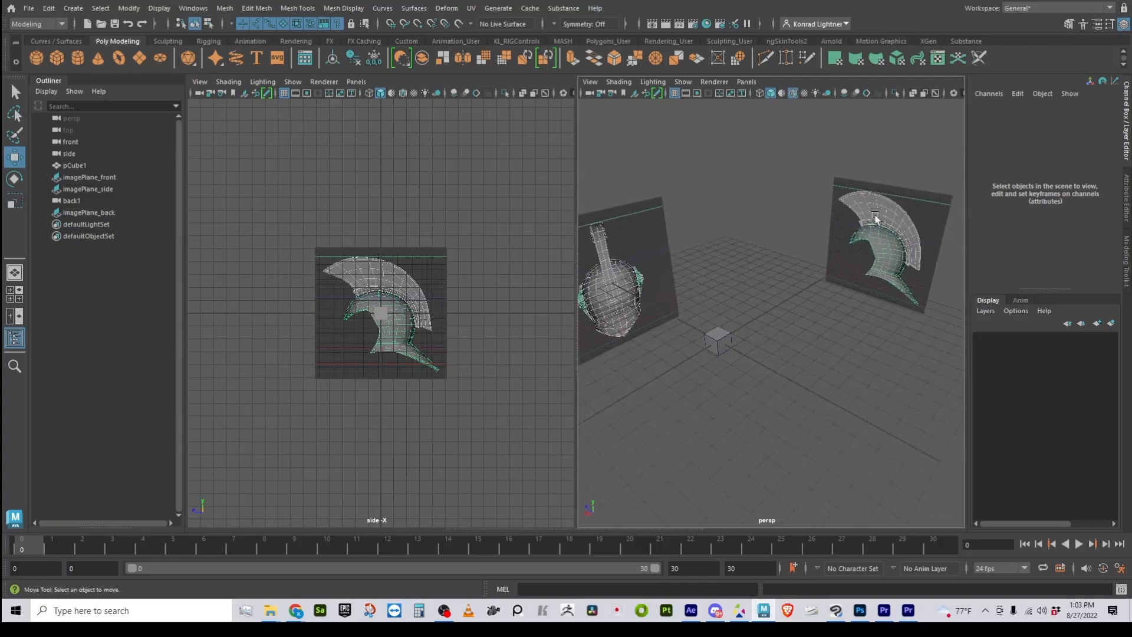
pyautogui.click(879, 229)
pyautogui.moveTo(850, 263); pyautogui.dragTo(602, 388)
pyautogui.keyDown('alt'); pyautogui.moveTo(315, 338); pyautogui.dragTo(549, 348, button='right'); pyautogui.keyUp('alt')
pyautogui.scroll(2, 409, 378)
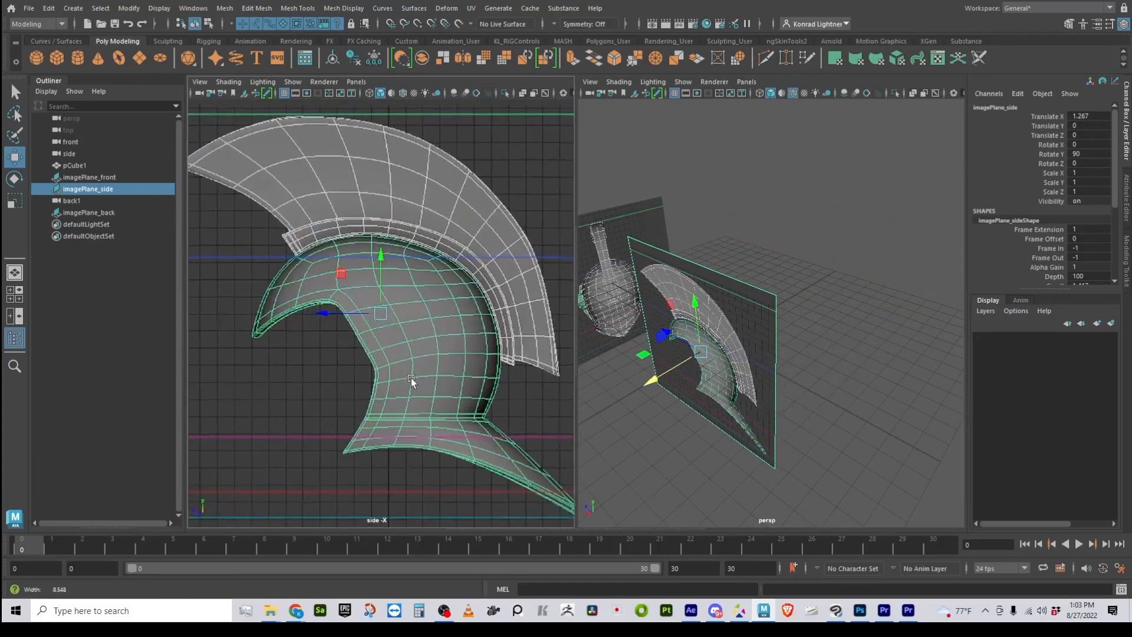
pyautogui.scroll(-3, 365, 366)
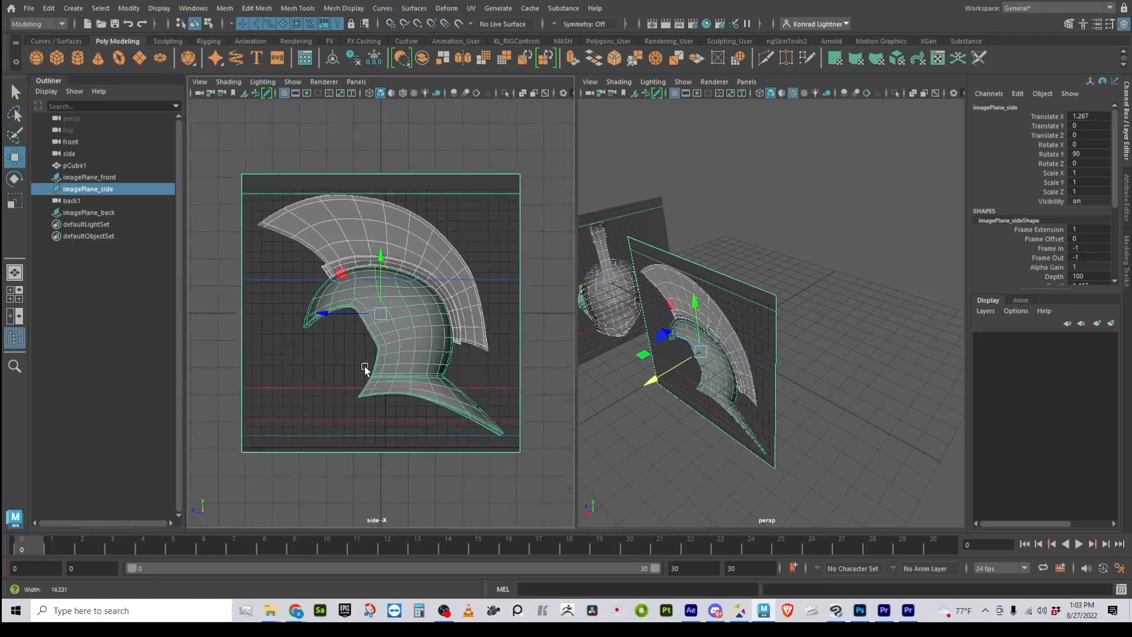
pyautogui.scroll(-2, 354, 366)
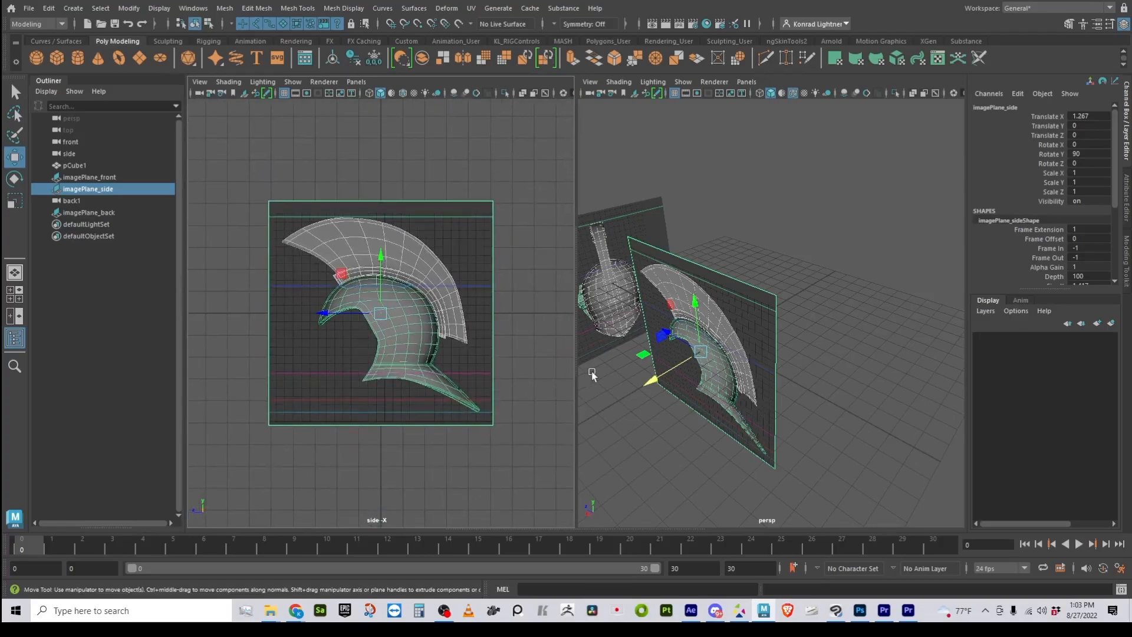
# Move imagePlane_side far behind the cube in negative X, to about -25
pyautogui.moveTo(656, 385); pyautogui.dragTo(926, 273)
pyautogui.keyDown('alt'); pyautogui.moveTo(868, 315); pyautogui.dragTo(797, 281, button='right'); pyautogui.keyUp('alt')
pyautogui.keyDown('alt'); pyautogui.moveTo(797, 280); pyautogui.dragTo(752, 365); pyautogui.keyUp('alt')
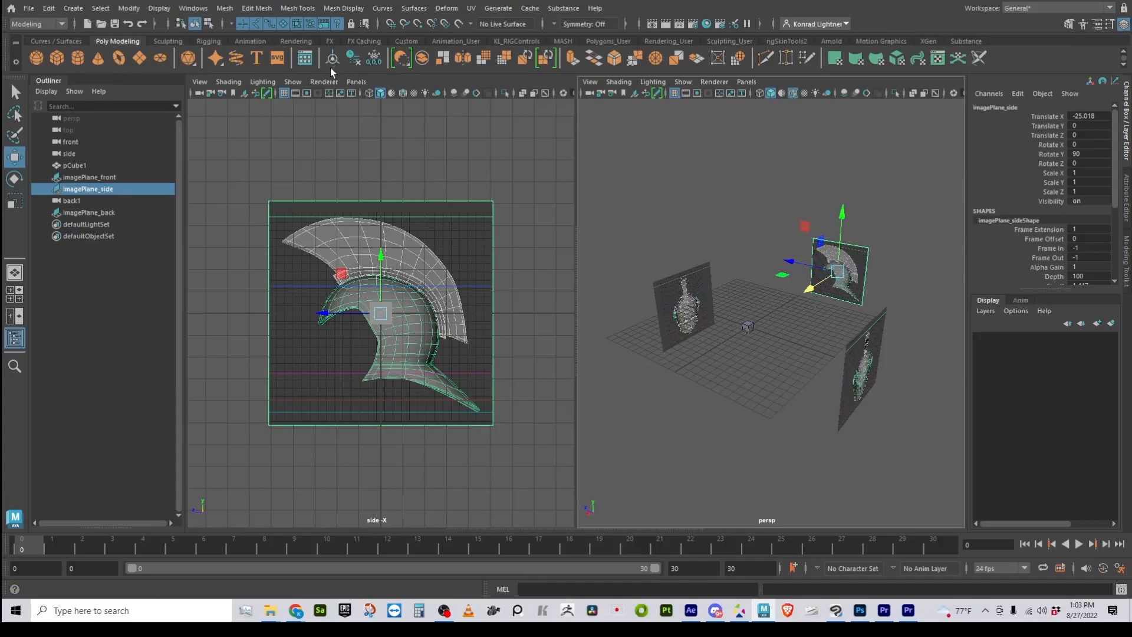
# Switch the side viewport to the orthographic front camera and bring the helmet image closer
pyautogui.click(351, 82)
pyautogui.moveTo(424, 120)
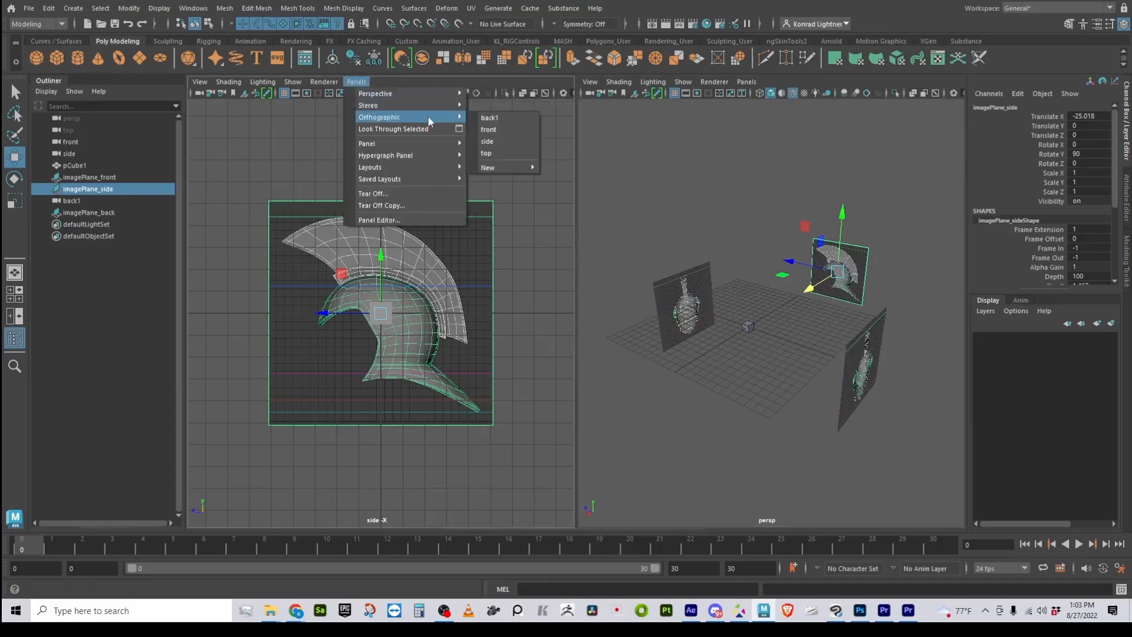
pyautogui.click(517, 129)
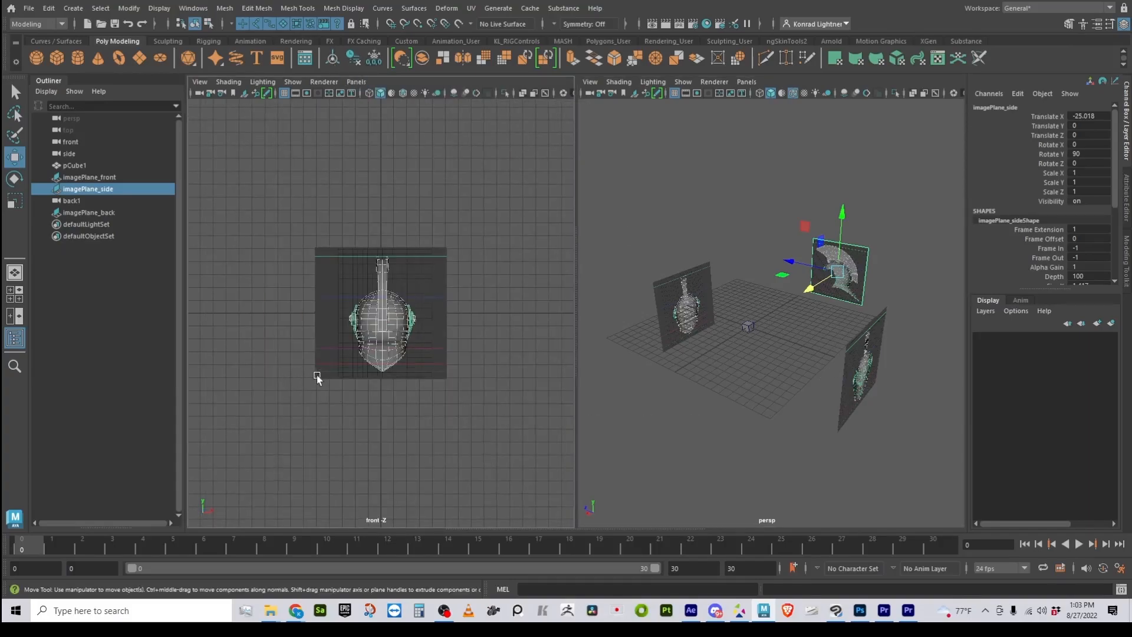
pyautogui.keyDown('alt'); pyautogui.moveTo(359, 392); pyautogui.dragTo(485, 386, button='right'); pyautogui.keyUp('alt')
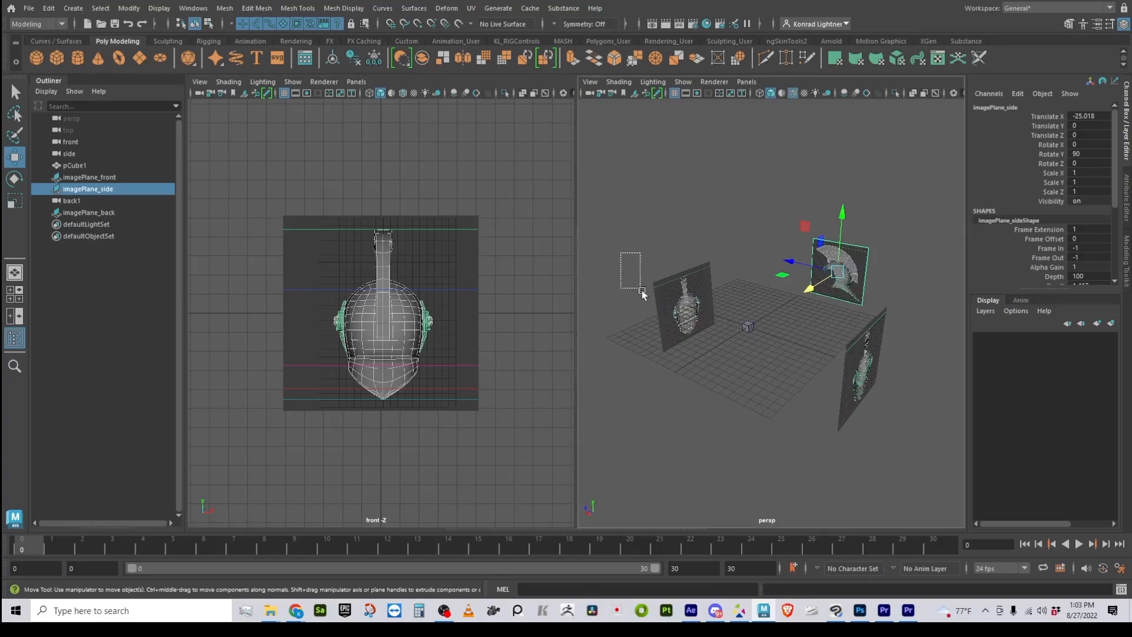
# Try moving imagePlane_back along negative Z past the cube and inspect how it covers the front view
pyautogui.click(690, 313)
pyautogui.moveTo(655, 299); pyautogui.dragTo(748, 318)
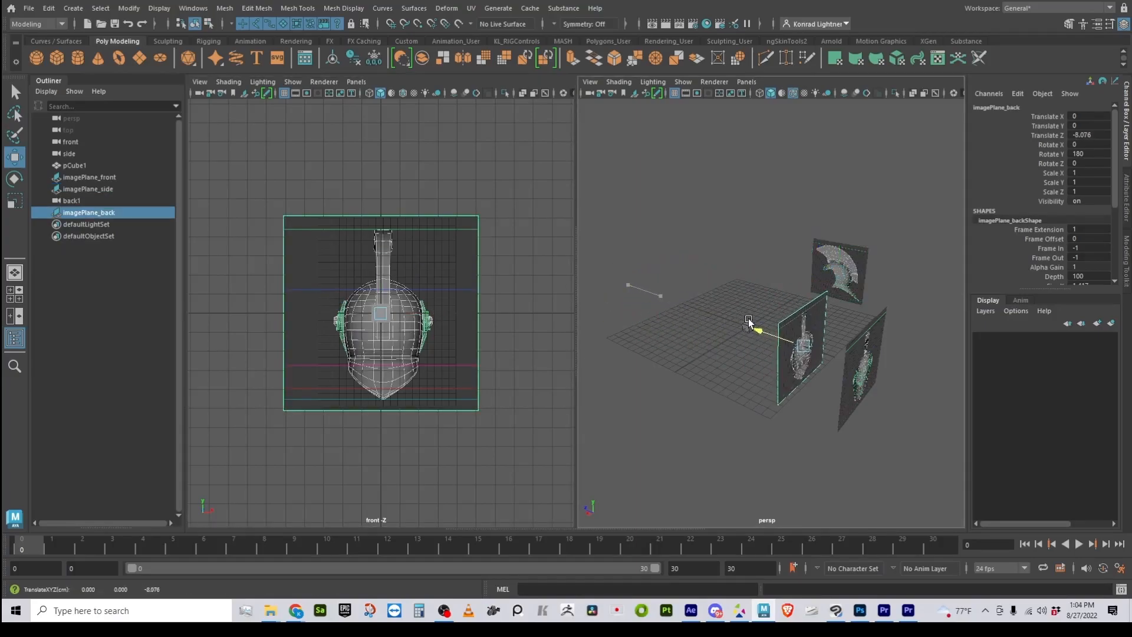
pyautogui.scroll(5, 569, 454)
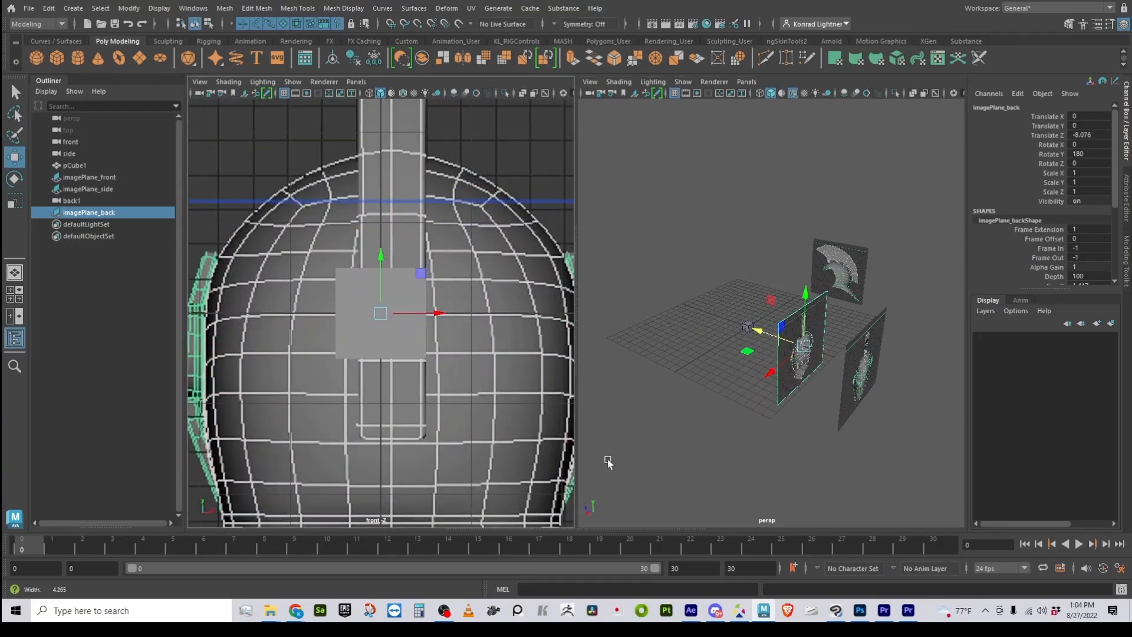
# Move imagePlane_back far away from the cube along Z, to about 22.1
pyautogui.scroll(-2, 569, 430)
pyautogui.moveTo(785, 330); pyautogui.dragTo(617, 313)
pyautogui.keyDown('alt'); pyautogui.moveTo(665, 340); pyautogui.dragTo(613, 339, button='right'); pyautogui.keyUp('alt')
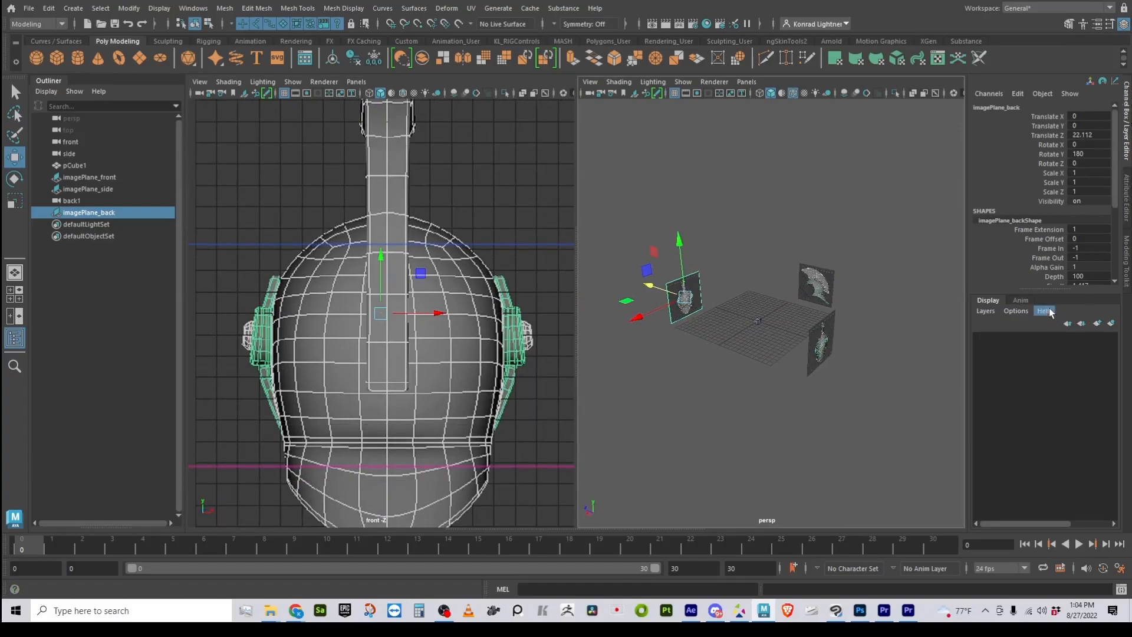
# Enlarge the Channel Box area and look through the shape attributes of imagePlane_back
pyautogui.moveTo(1048, 289); pyautogui.dragTo(1055, 368)
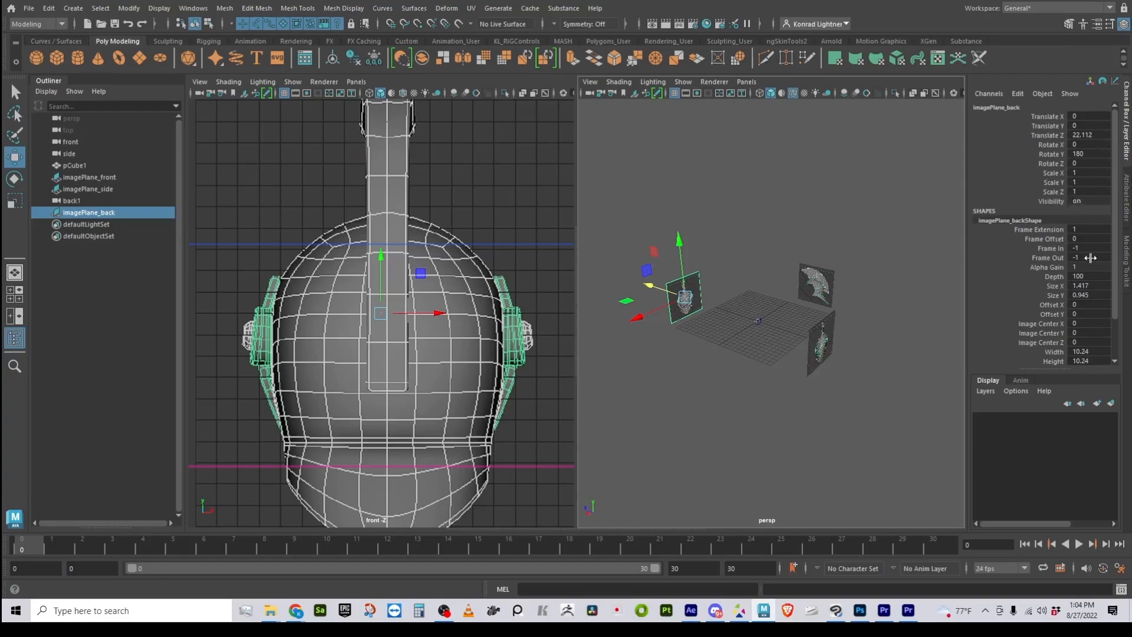
pyautogui.scroll(-3, 1038, 265)
pyautogui.scroll(3, 1044, 322)
# Show the Attribute Editor with the transform attributes of imagePlane_back
pyautogui.click(1127, 198)
pyautogui.hotkey('ctrl', 'a')
pyautogui.hotkey('ctrl', 'a')
pyautogui.hotkey('ctrl', 'a')
pyautogui.hotkey('ctrl', 'a')
pyautogui.hotkey('ctrl', 'a')
pyautogui.hotkey('ctrl', 'a')
pyautogui.click(889, 109)
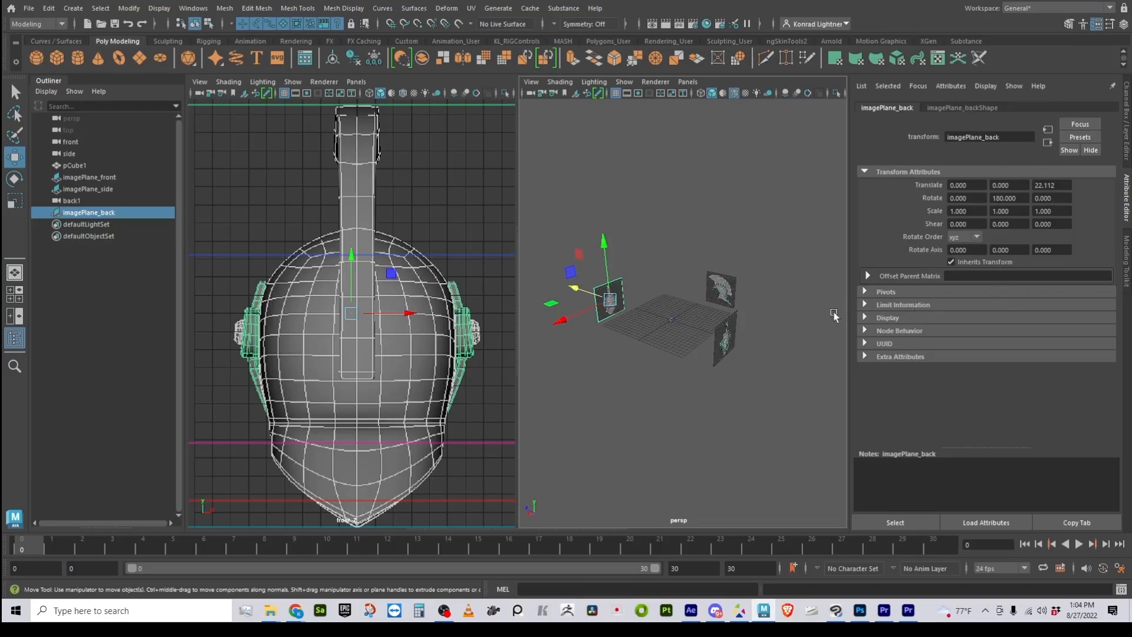
# Set imagePlane_back to display only when looking through the back1 camera
pyautogui.click(864, 318)
pyautogui.click(864, 317)
pyautogui.click(960, 107)
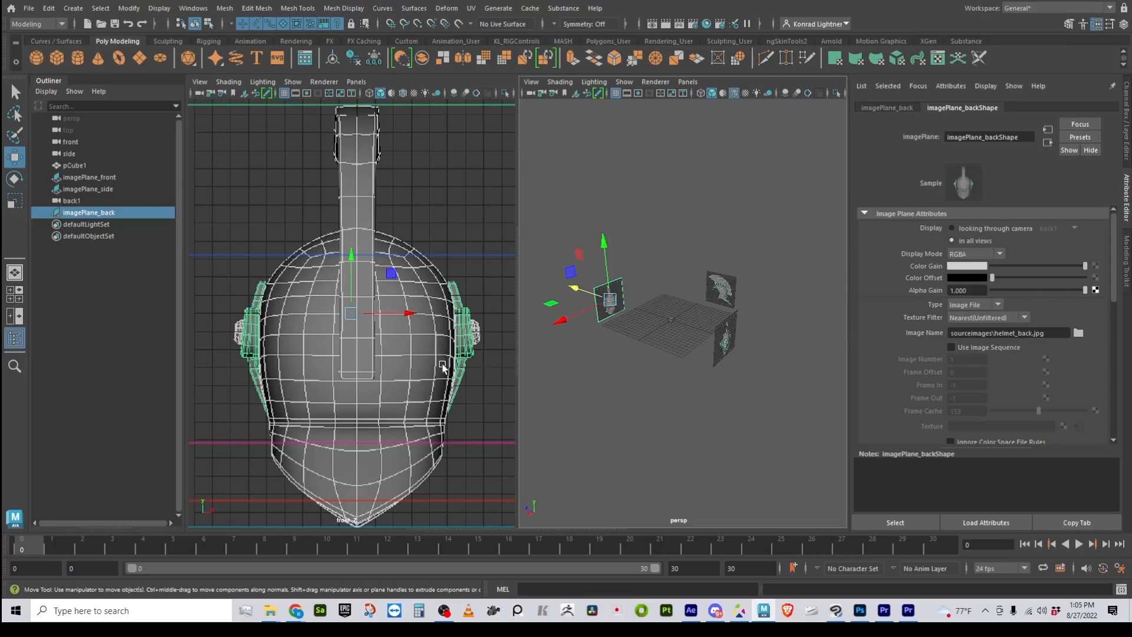
pyautogui.scroll(-2, 429, 368)
pyautogui.scroll(-1, 428, 368)
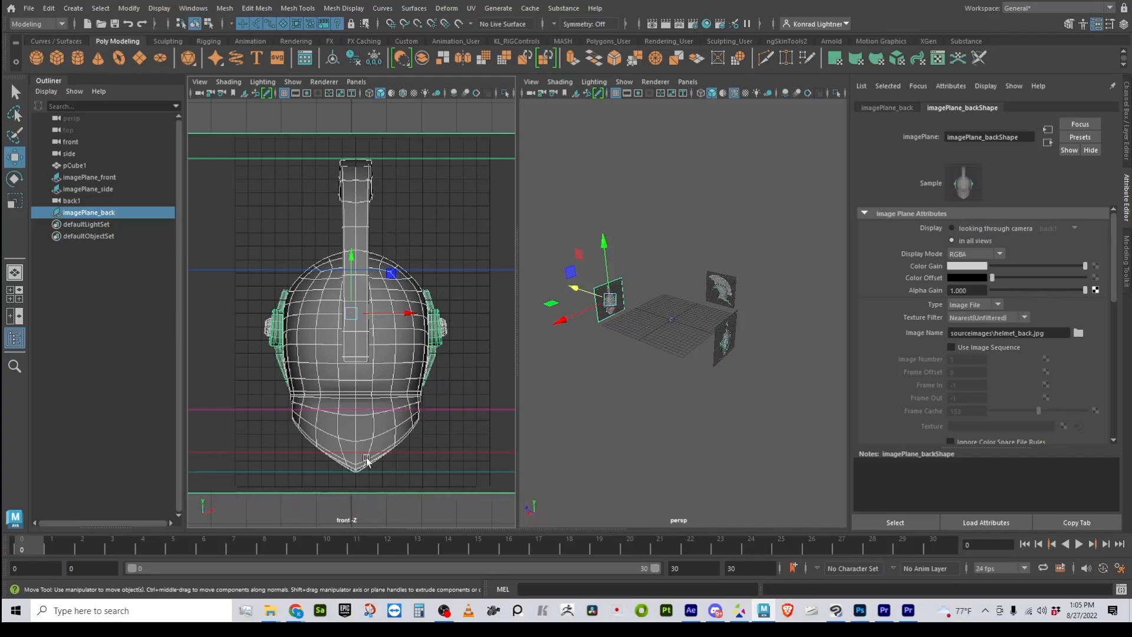
pyautogui.click(952, 229)
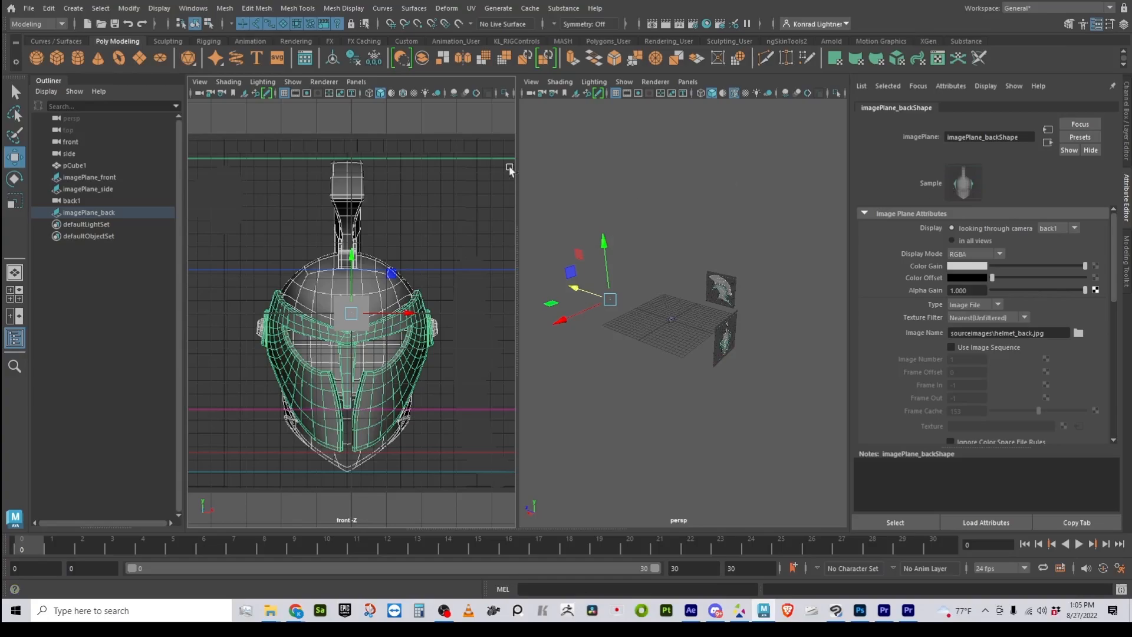
# Switch the front viewport to the back1 orthographic camera, clear the selection and fit the whole reference image in view
pyautogui.click(356, 81)
pyautogui.moveTo(410, 121)
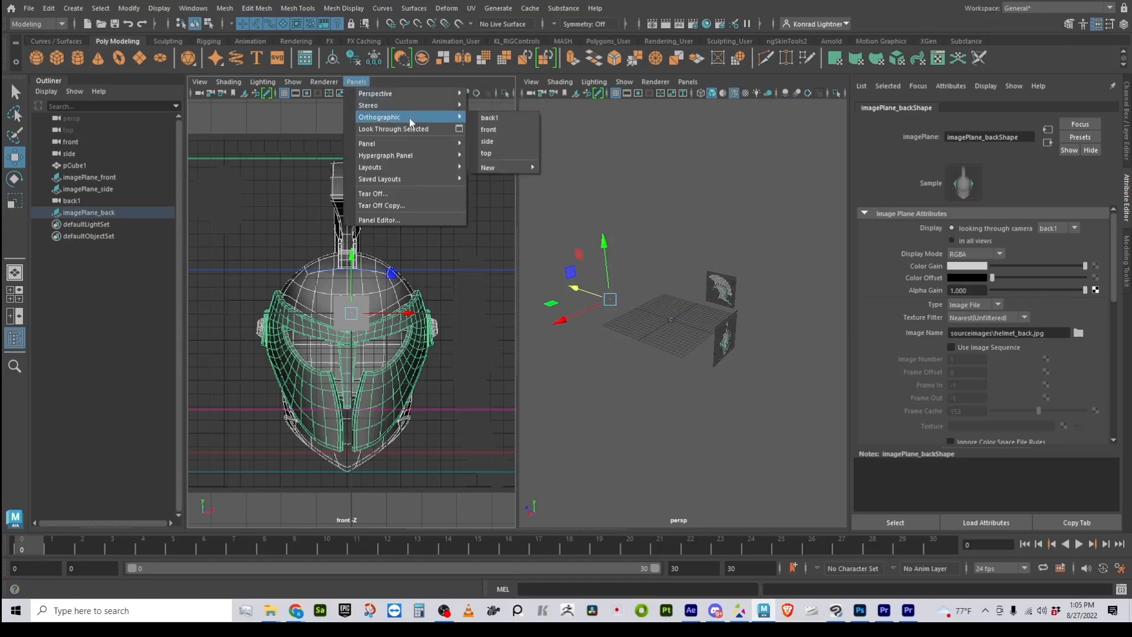
pyautogui.click(501, 129)
pyautogui.click(356, 81)
pyautogui.moveTo(442, 117)
pyautogui.click(489, 117)
pyautogui.press('f')
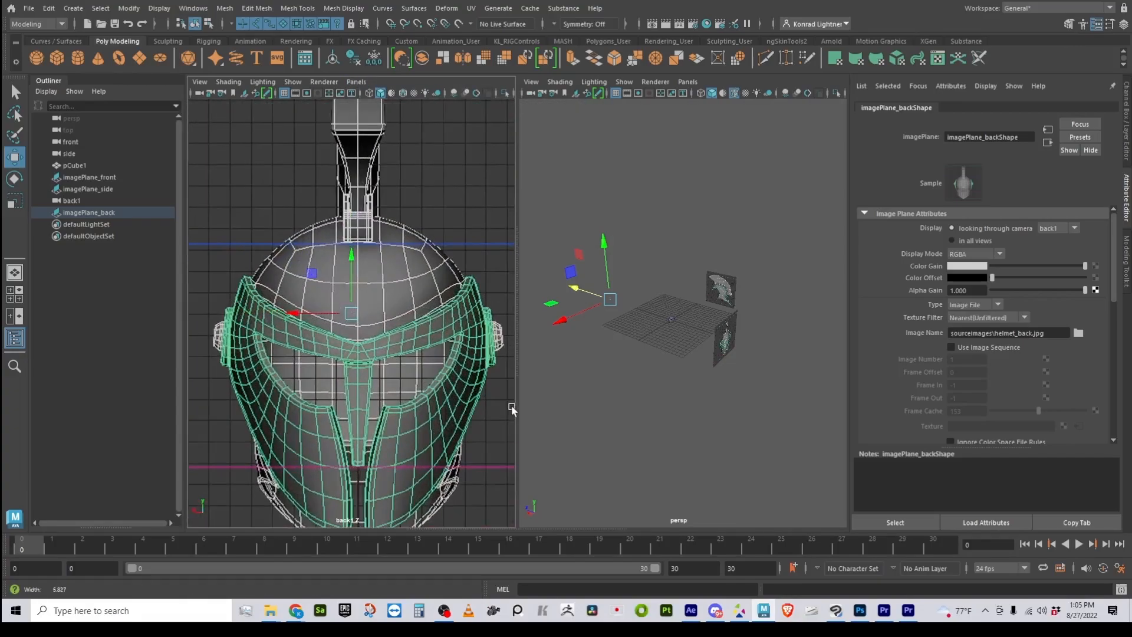
pyautogui.click(412, 484)
pyautogui.scroll(-3, 413, 484)
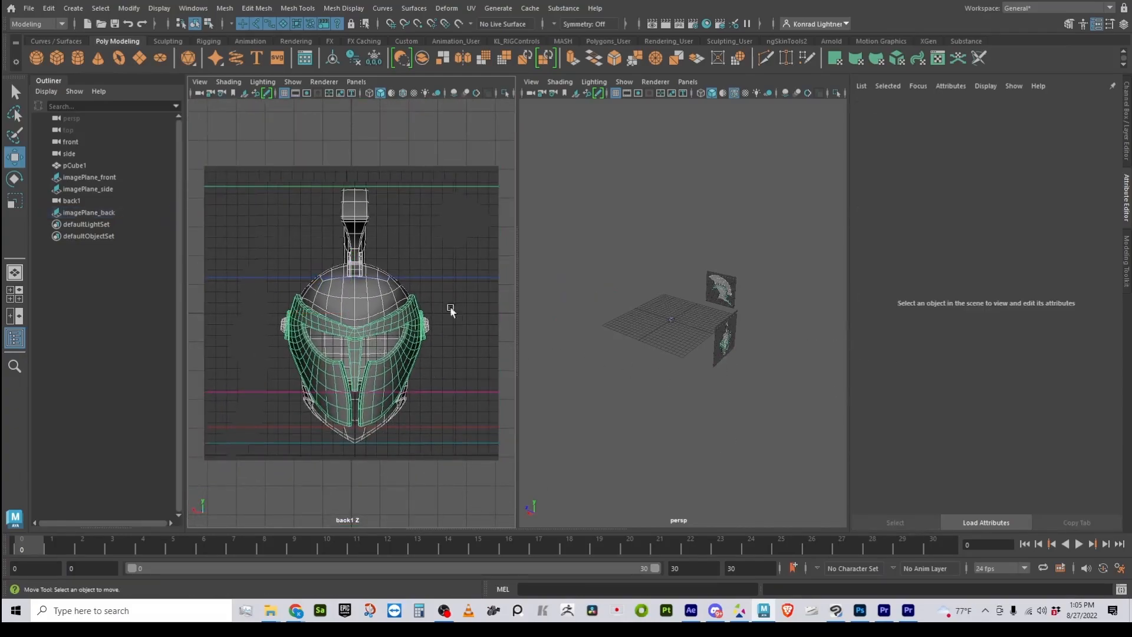
# Set imagePlane_front to display only when looking through the front camera, then deselect it
pyautogui.moveTo(463, 172); pyautogui.dragTo(463, 172)
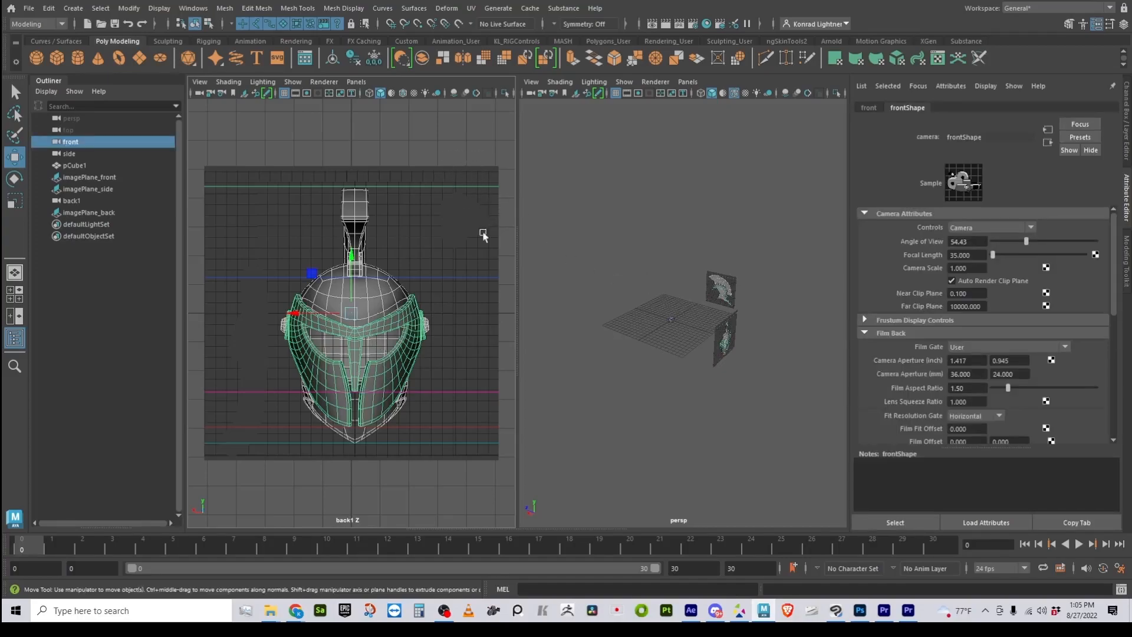
pyautogui.click(89, 200)
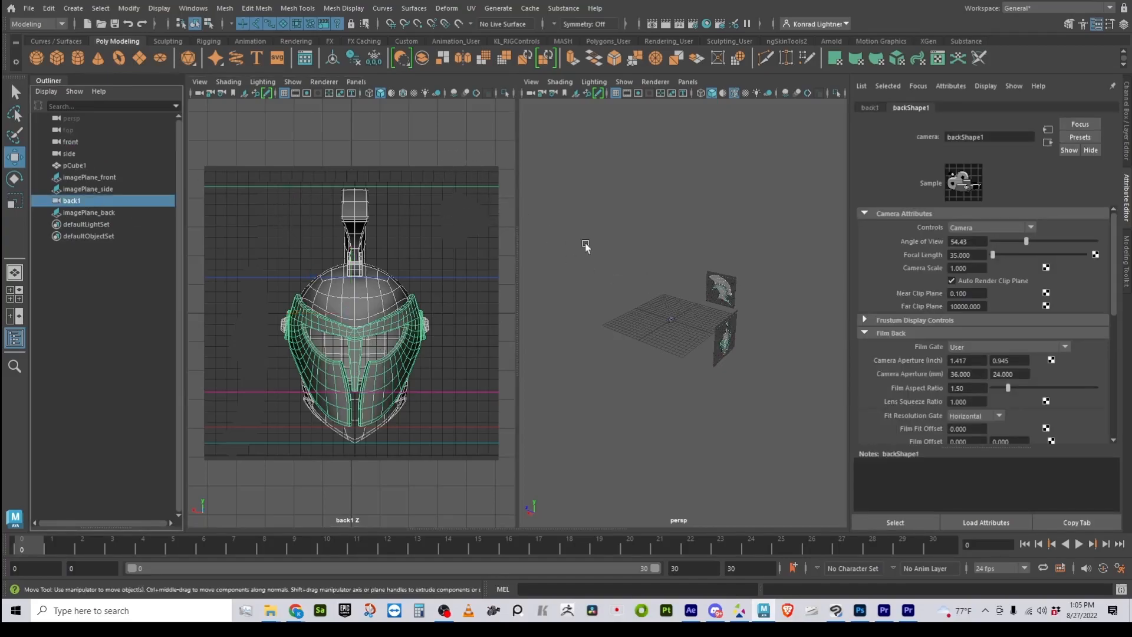
pyautogui.keyDown('alt'); pyautogui.moveTo(639, 413); pyautogui.dragTo(734, 354); pyautogui.keyUp('alt')
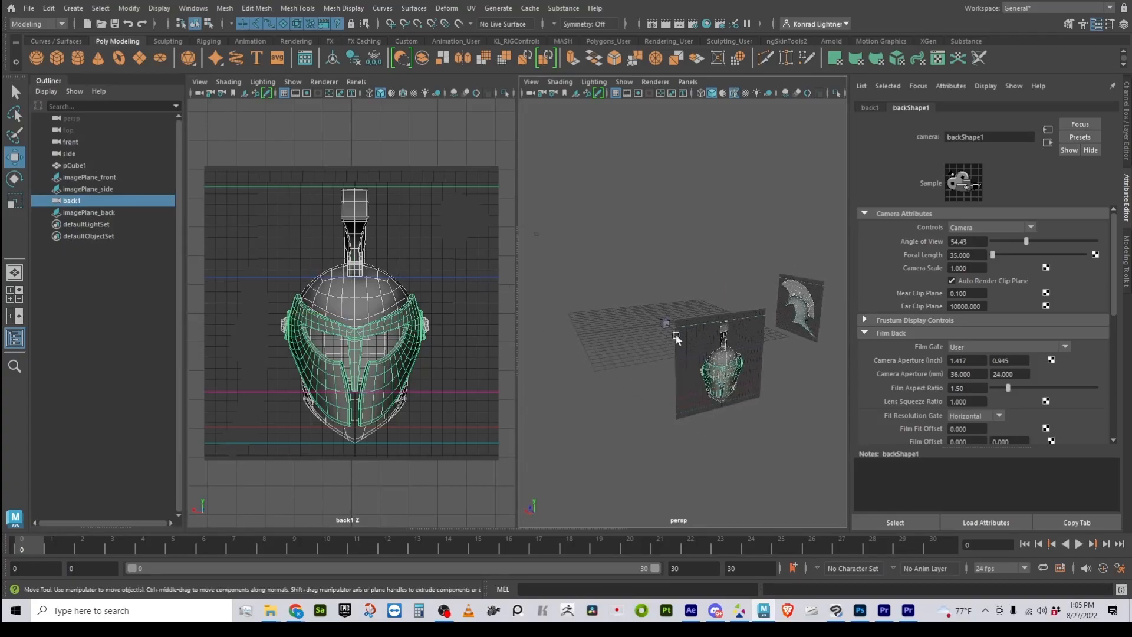
pyautogui.click(750, 360)
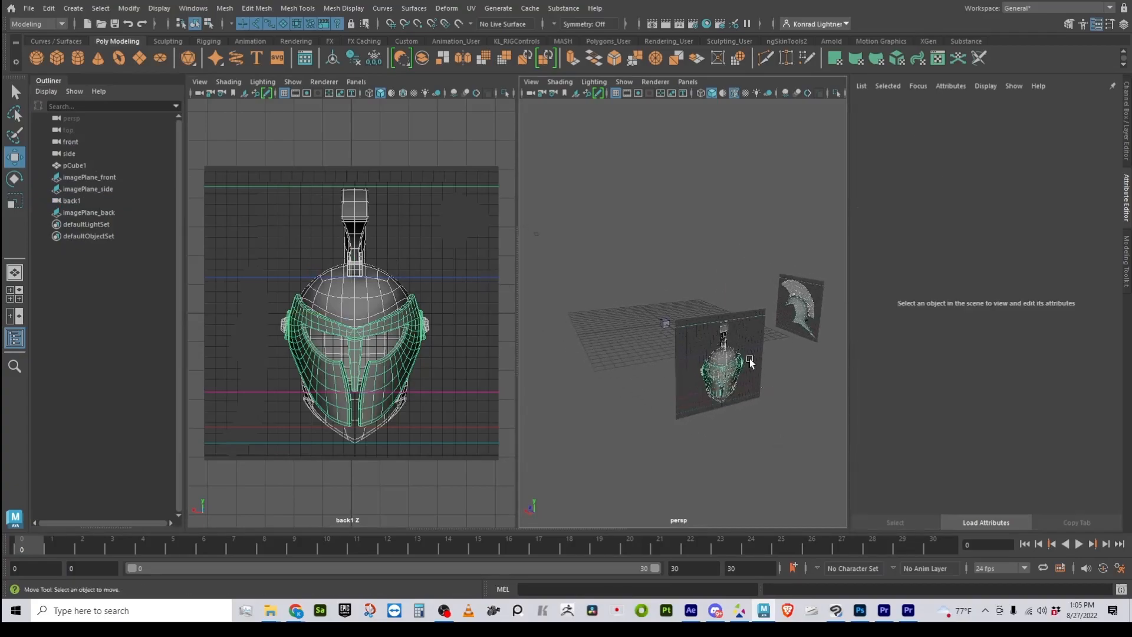
pyautogui.click(772, 324)
pyautogui.click(985, 230)
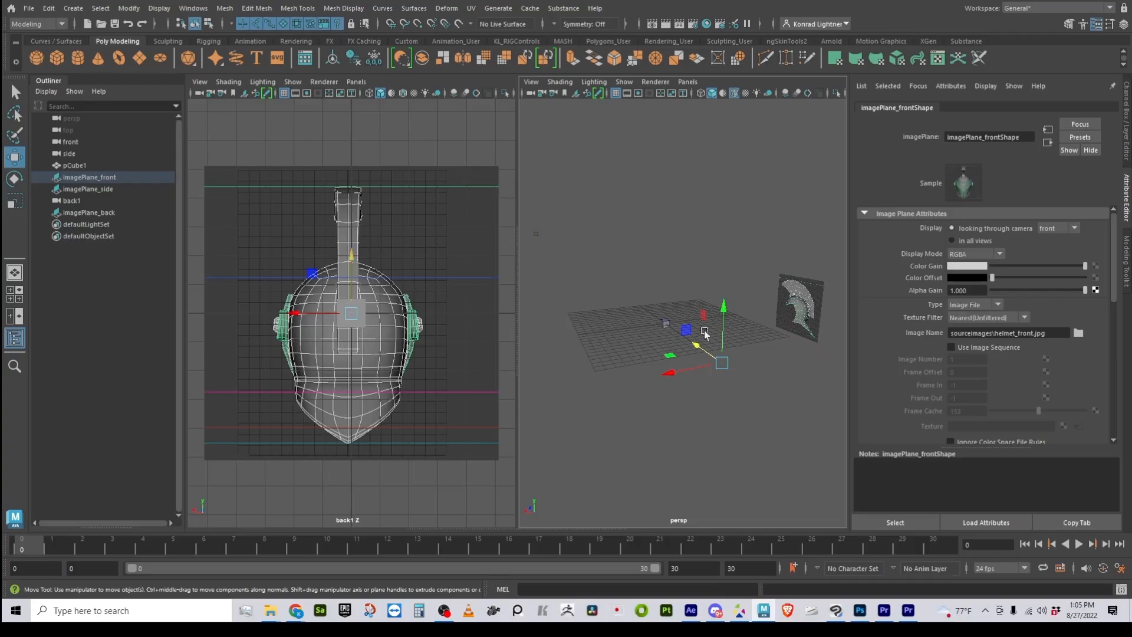
pyautogui.click(710, 446)
# Select imagePlane_back and examine how the helmet's pointed lower tip lines up with the grid's center line in the back1 view
pyautogui.scroll(4, 404, 460)
pyautogui.keyDown('alt'); pyautogui.moveTo(417, 434); pyautogui.dragTo(409, 292, button='middle'); pyautogui.keyUp('alt')
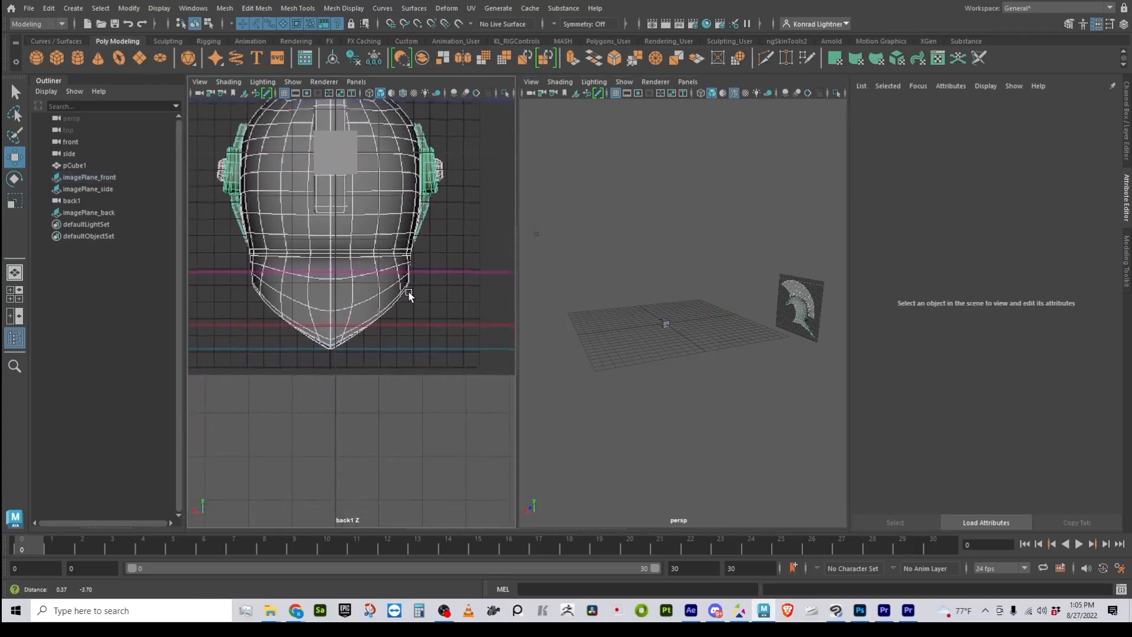
pyautogui.scroll(4, 362, 409)
pyautogui.moveTo(366, 396); pyautogui.dragTo(415, 465)
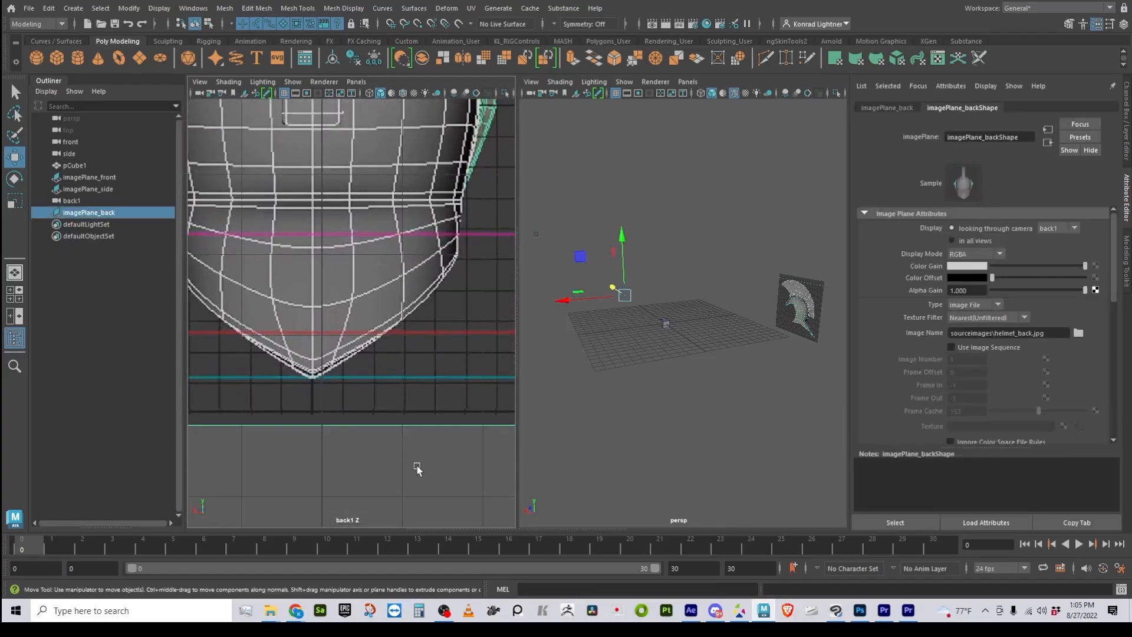
pyautogui.scroll(-5, 357, 448)
pyautogui.scroll(6, 354, 448)
pyautogui.keyDown('alt'); pyautogui.moveTo(440, 480); pyautogui.dragTo(411, 409, button='middle'); pyautogui.keyUp('alt')
pyautogui.scroll(3, 412, 410)
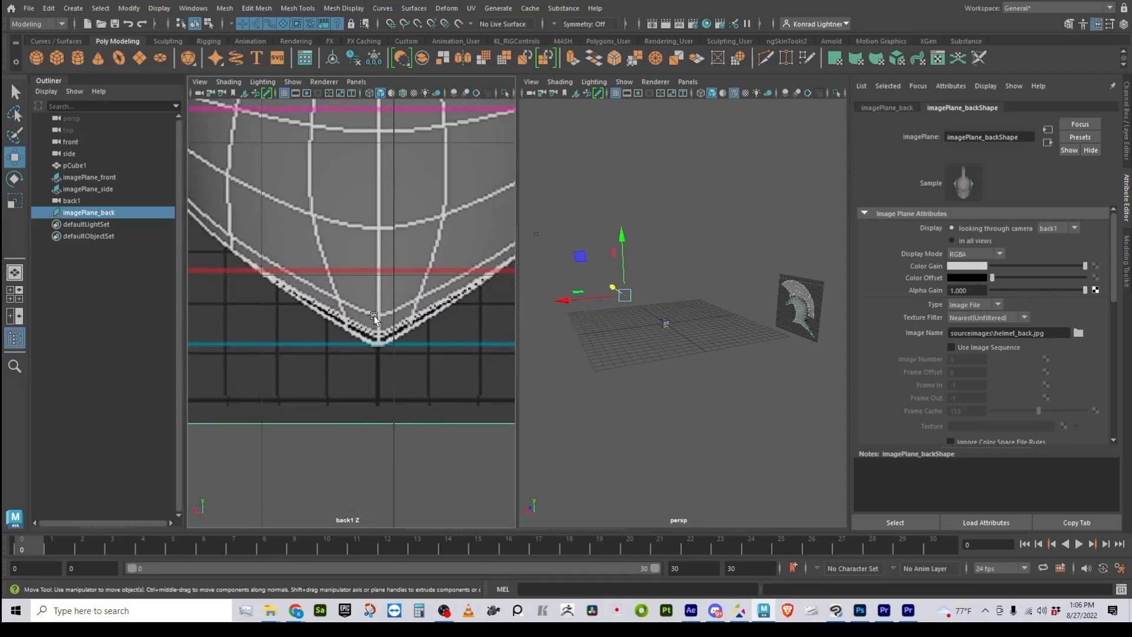
pyautogui.scroll(3, 706, 377)
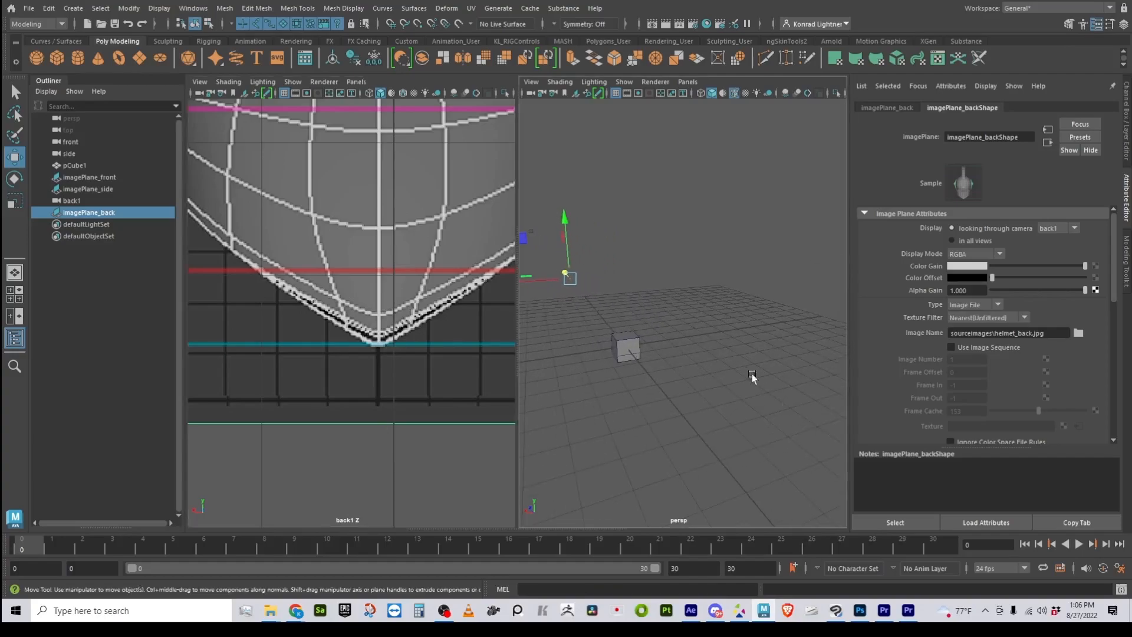
# Nudge imagePlane_back slightly along X in the back1 view to center the helmet on the grid's vertical center line
pyautogui.keyDown('alt'); pyautogui.moveTo(560, 312); pyautogui.dragTo(649, 337, button='middle'); pyautogui.keyUp('alt')
pyautogui.keyDown('alt'); pyautogui.moveTo(407, 361); pyautogui.dragTo(378, 407, button='right'); pyautogui.keyUp('alt')
pyautogui.keyDown('alt'); pyautogui.moveTo(378, 406); pyautogui.dragTo(378, 413, button='middle'); pyautogui.keyUp('alt')
pyautogui.click(348, 227)
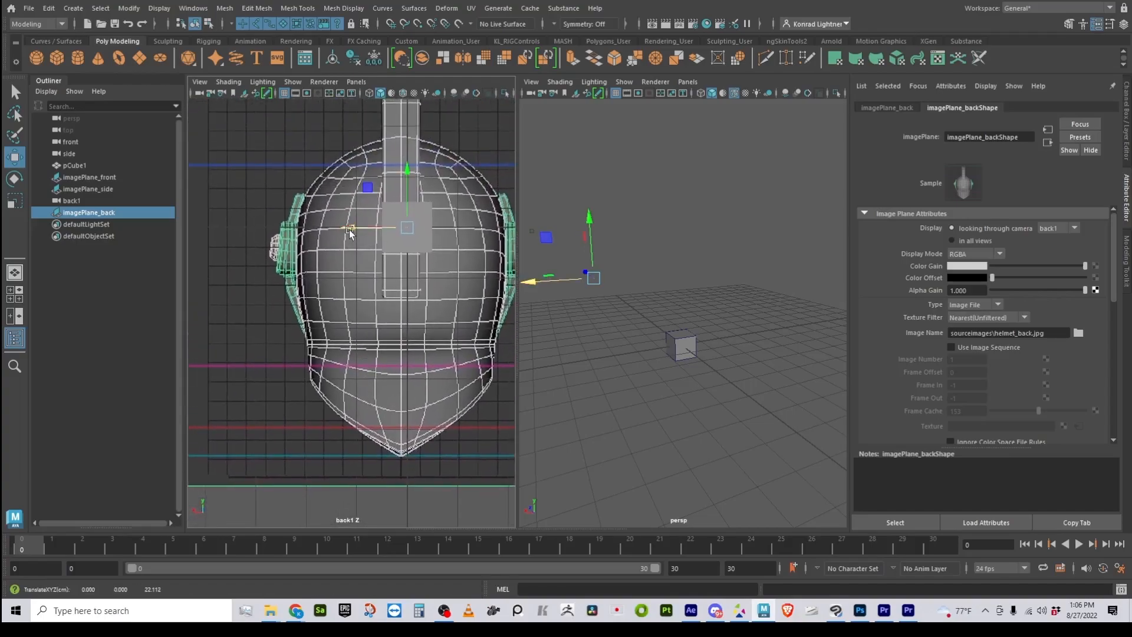
pyautogui.keyDown('alt'); pyautogui.moveTo(418, 454); pyautogui.dragTo(366, 439, button='middle'); pyautogui.keyUp('alt')
pyautogui.moveTo(301, 147)
pyautogui.mouseDown()
pyautogui.moveTo(337, 156)
pyautogui.moveTo(309, 149)
pyautogui.mouseUp()
pyautogui.scroll(5, 387, 481)
pyautogui.keyDown('alt'); pyautogui.moveTo(387, 481); pyautogui.dragTo(362, 181, button='middle'); pyautogui.keyUp('alt')
pyautogui.moveTo(334, 342)
pyautogui.mouseDown(button='middle')
pyautogui.moveTo(325, 348)
pyautogui.moveTo(352, 347)
pyautogui.moveTo(341, 348)
pyautogui.mouseUp(button='middle')
pyautogui.keyDown('alt'); pyautogui.moveTo(467, 362); pyautogui.dragTo(380, 318, button='right'); pyautogui.keyUp('alt')
pyautogui.keyDown('alt'); pyautogui.moveTo(372, 200); pyautogui.dragTo(361, 451, button='middle'); pyautogui.keyUp('alt')
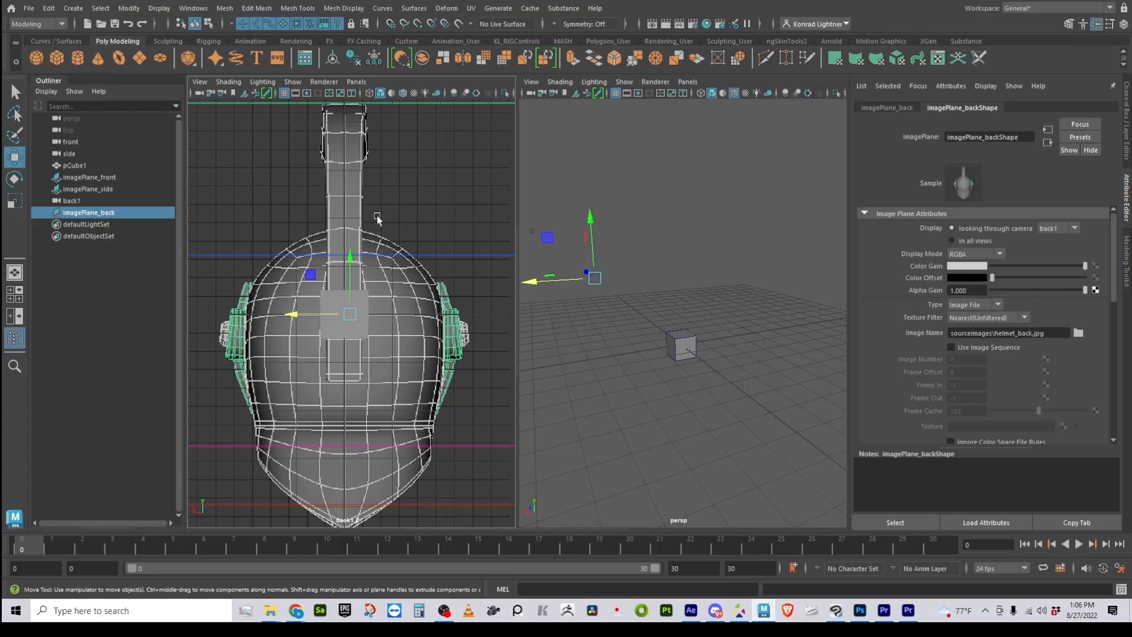
# Select imagePlane_front and switch the back1 viewport to the front orthographic camera
pyautogui.keyDown('alt'); pyautogui.moveTo(742, 394); pyautogui.dragTo(705, 393); pyautogui.keyUp('alt')
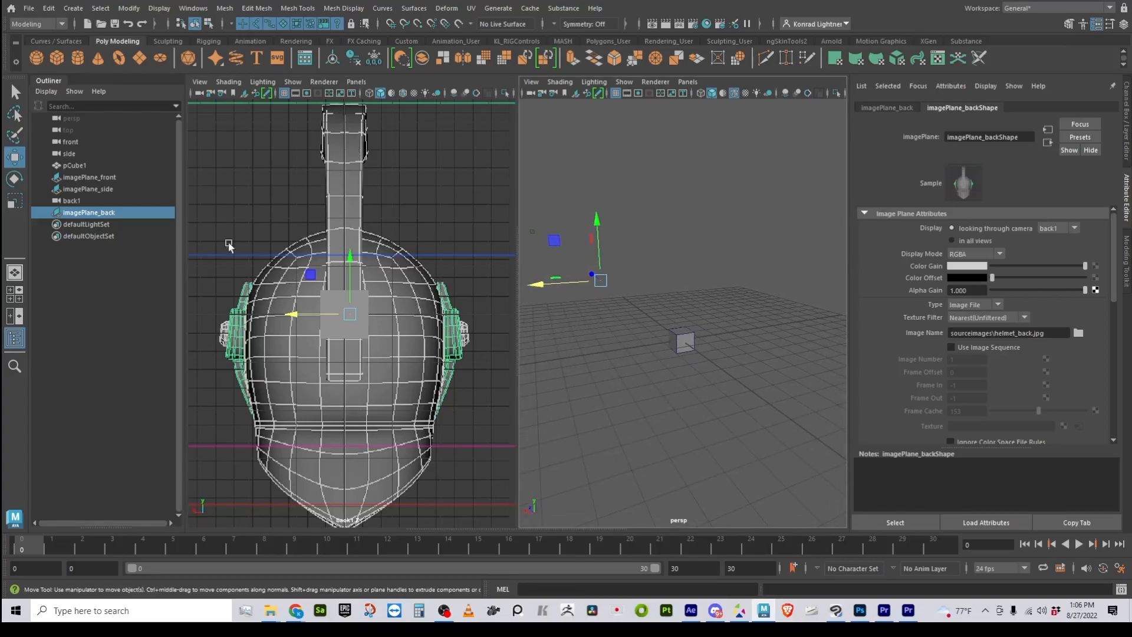
pyautogui.click(136, 176)
pyautogui.click(356, 81)
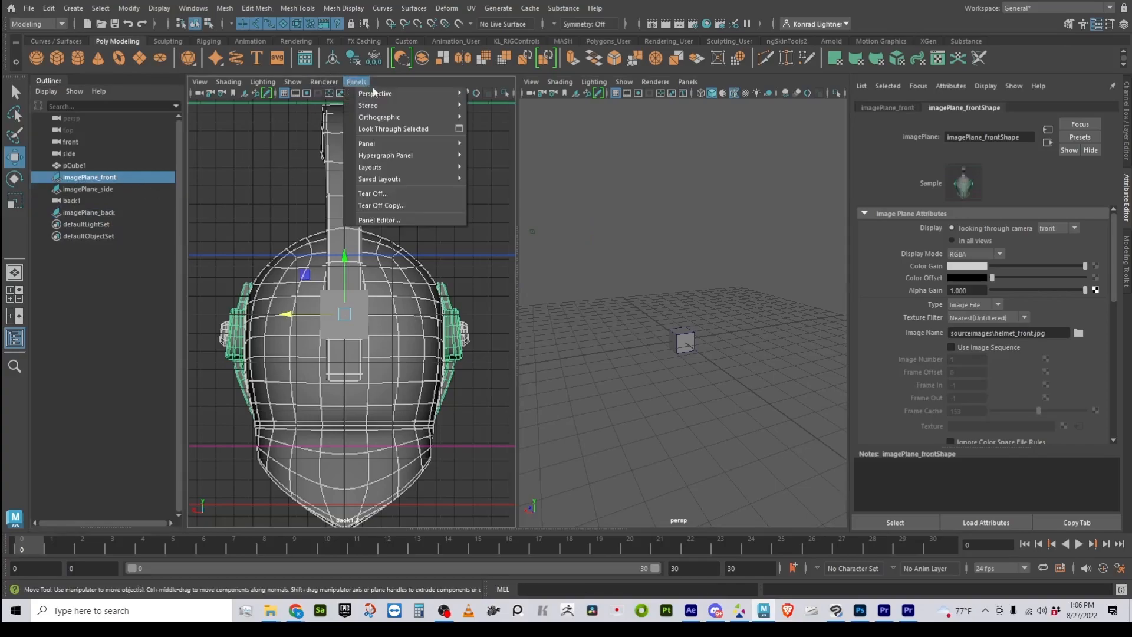
pyautogui.click(516, 118)
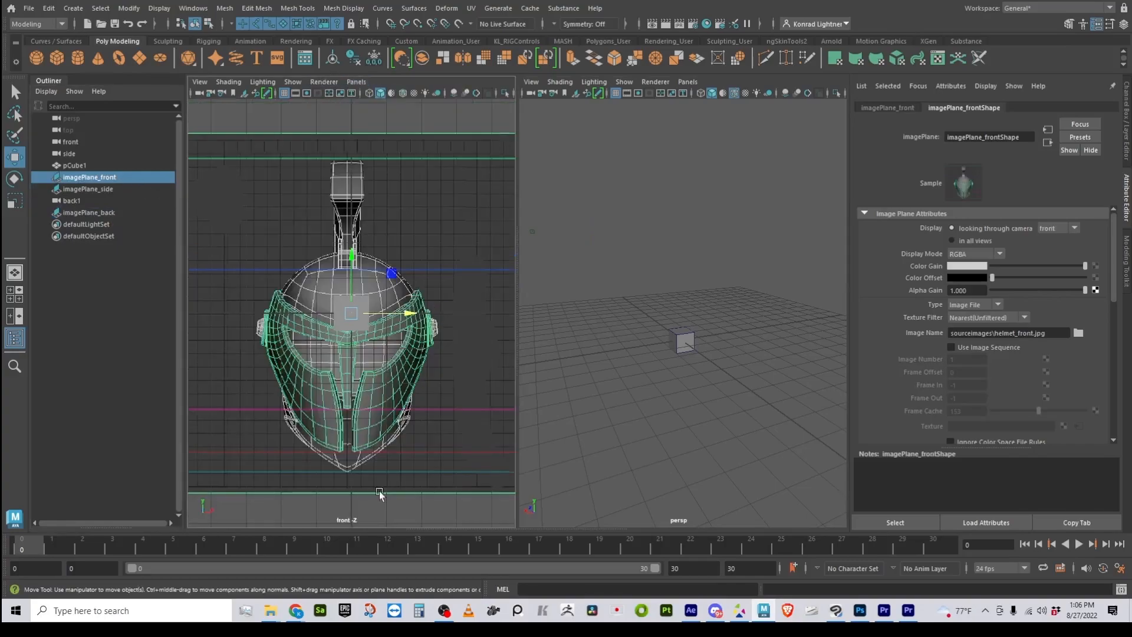
# Move imagePlane_front slightly along X until the helmet's lower tip lines up with the grid's vertical center line, then deselect it
pyautogui.keyDown('alt'); pyautogui.moveTo(429, 511); pyautogui.dragTo(424, 339, button='middle'); pyautogui.keyUp('alt')
pyautogui.keyDown('alt'); pyautogui.moveTo(355, 407); pyautogui.dragTo(422, 399, button='right'); pyautogui.keyUp('alt')
pyautogui.click(421, 399)
pyautogui.click(379, 308)
pyautogui.keyDown('alt'); pyautogui.moveTo(279, 424); pyautogui.dragTo(385, 431, button='right'); pyautogui.keyUp('alt')
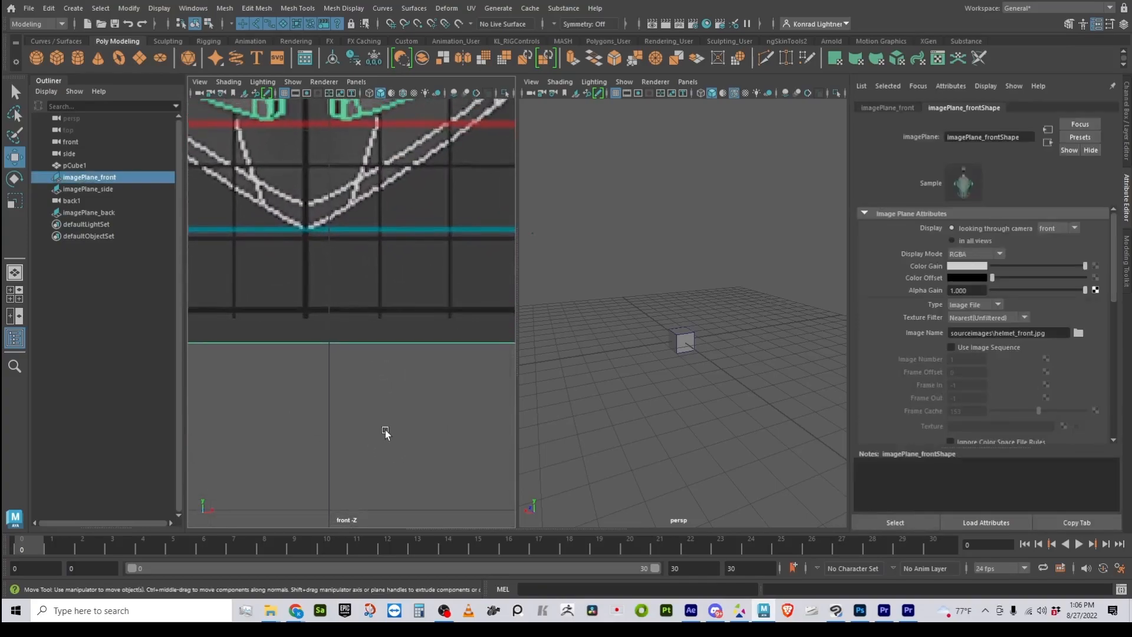
pyautogui.moveTo(385, 432); pyautogui.dragTo(409, 432, button='middle')
pyautogui.keyDown('alt'); pyautogui.moveTo(409, 432); pyautogui.dragTo(408, 345, button='right'); pyautogui.keyUp('alt')
pyautogui.moveTo(408, 345); pyautogui.dragTo(405, 347, button='middle')
pyautogui.keyDown('alt'); pyautogui.moveTo(348, 235); pyautogui.dragTo(373, 441, button='middle'); pyautogui.keyUp('alt')
pyautogui.keyDown('alt'); pyautogui.moveTo(373, 441); pyautogui.dragTo(285, 336, button='right'); pyautogui.keyUp('alt')
pyautogui.keyDown('alt'); pyautogui.moveTo(286, 336); pyautogui.dragTo(275, 330, button='middle'); pyautogui.keyUp('alt')
pyautogui.click(447, 458)
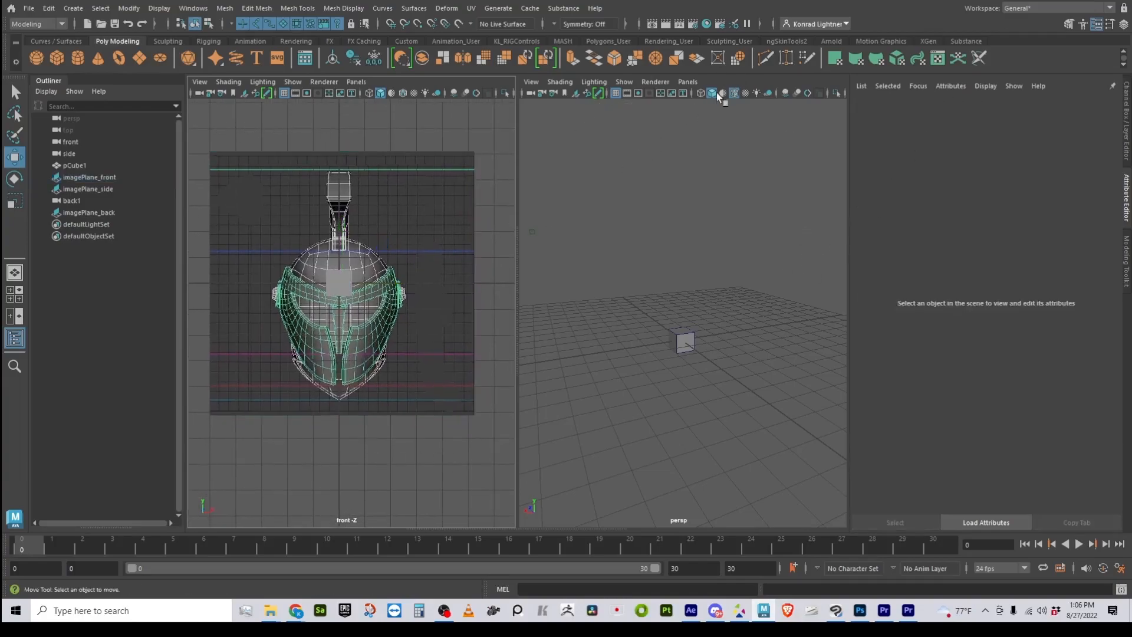
# Switch the front viewport to the side orthographic camera
pyautogui.click(689, 82)
pyautogui.click(356, 81)
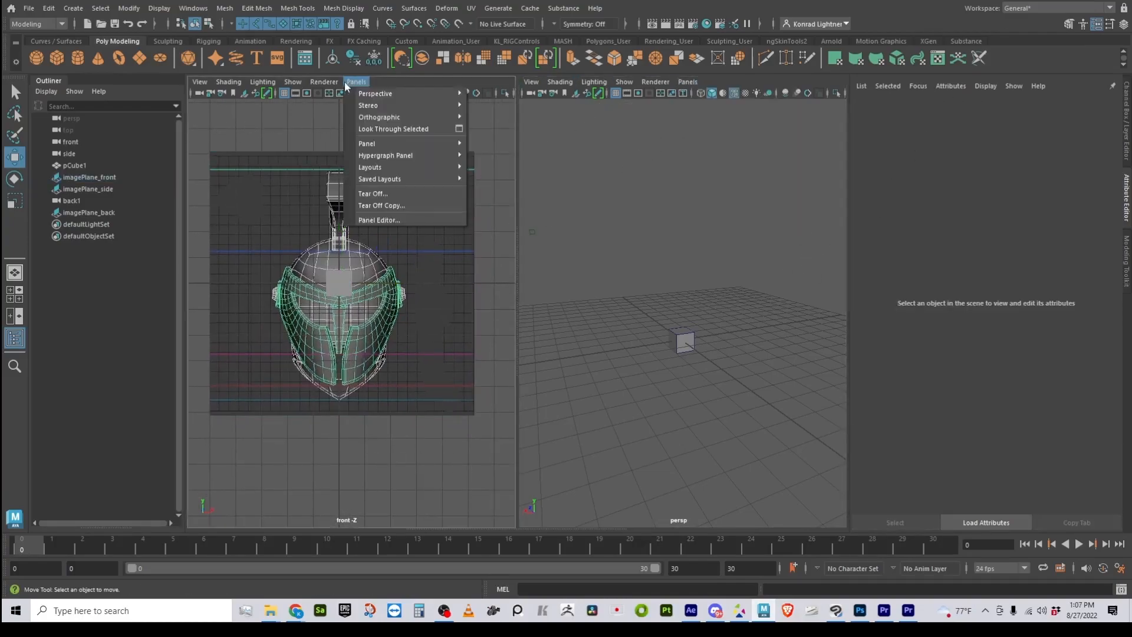
pyautogui.moveTo(412, 118)
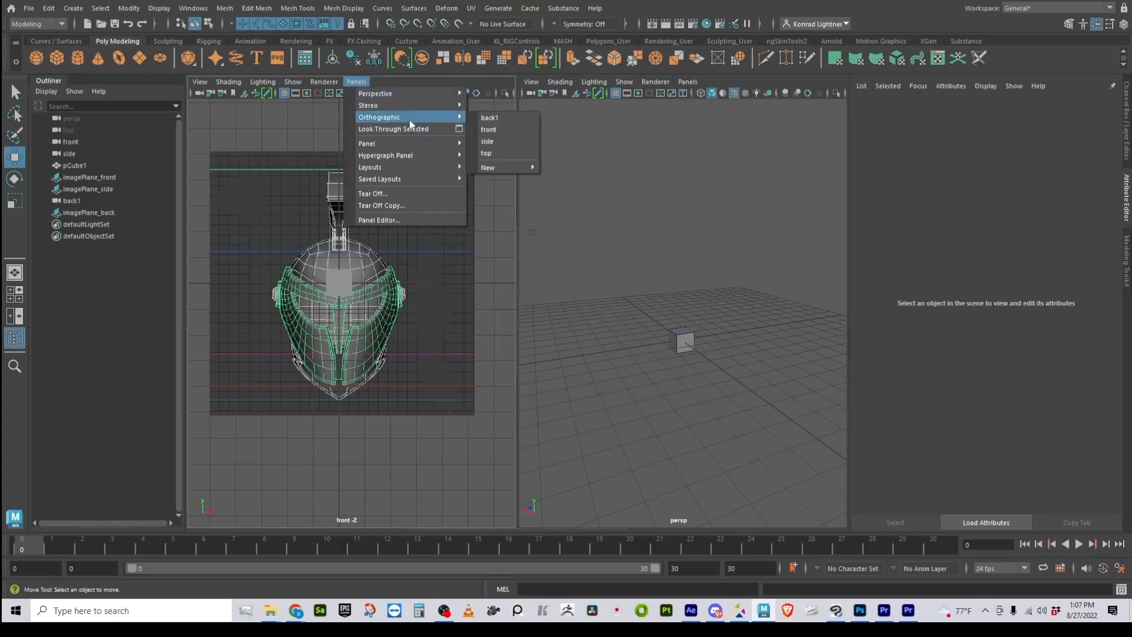
pyautogui.click(488, 141)
# Set imagePlane_side to display only when looking through the side camera, then deselect it
pyautogui.click(356, 82)
pyautogui.moveTo(436, 93)
pyautogui.keyDown('alt'); pyautogui.moveTo(721, 223); pyautogui.dragTo(759, 323); pyautogui.keyUp('alt')
pyautogui.keyDown('alt'); pyautogui.moveTo(759, 323); pyautogui.dragTo(584, 300, button='right'); pyautogui.keyUp('alt')
pyautogui.click(599, 254)
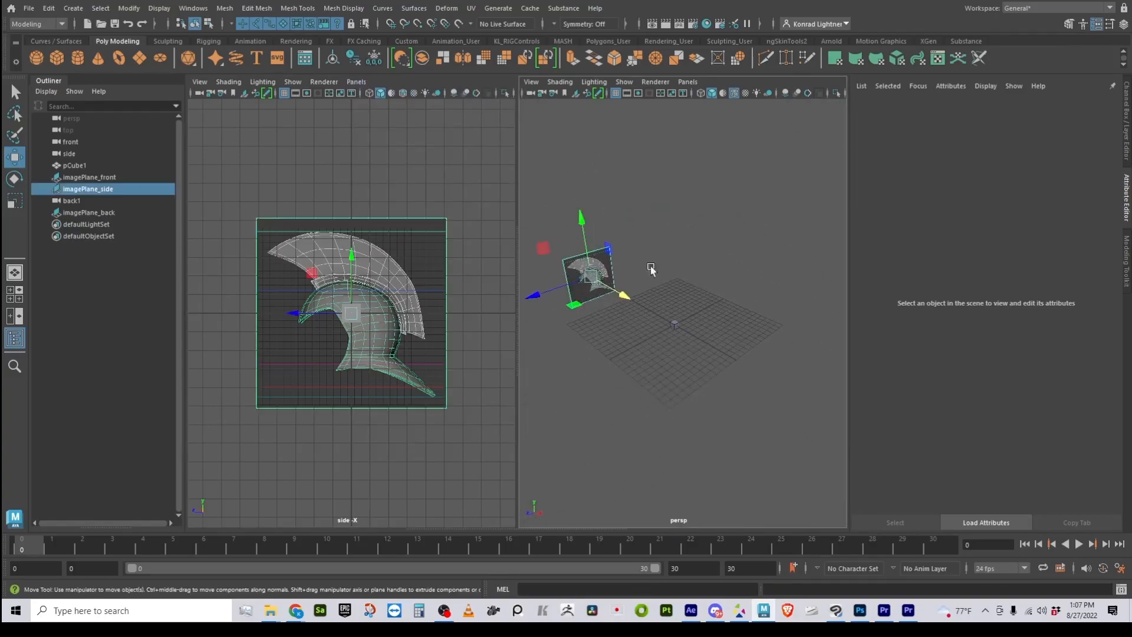
pyautogui.click(952, 229)
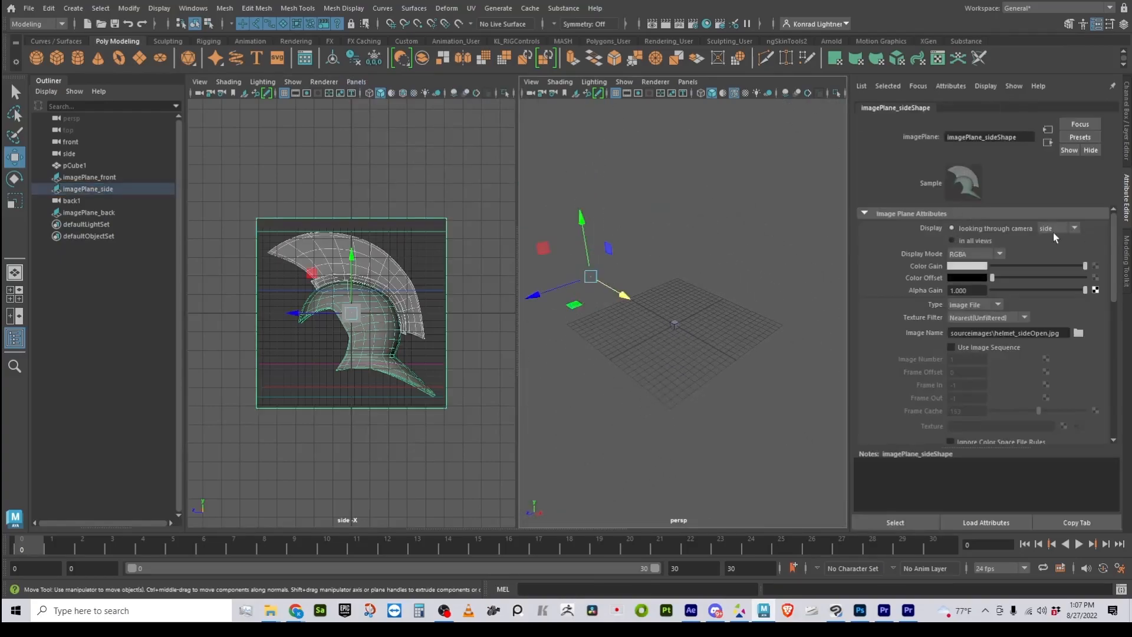
pyautogui.click(676, 413)
pyautogui.keyDown('alt'); pyautogui.moveTo(677, 415); pyautogui.dragTo(956, 458, button='right'); pyautogui.keyUp('alt')
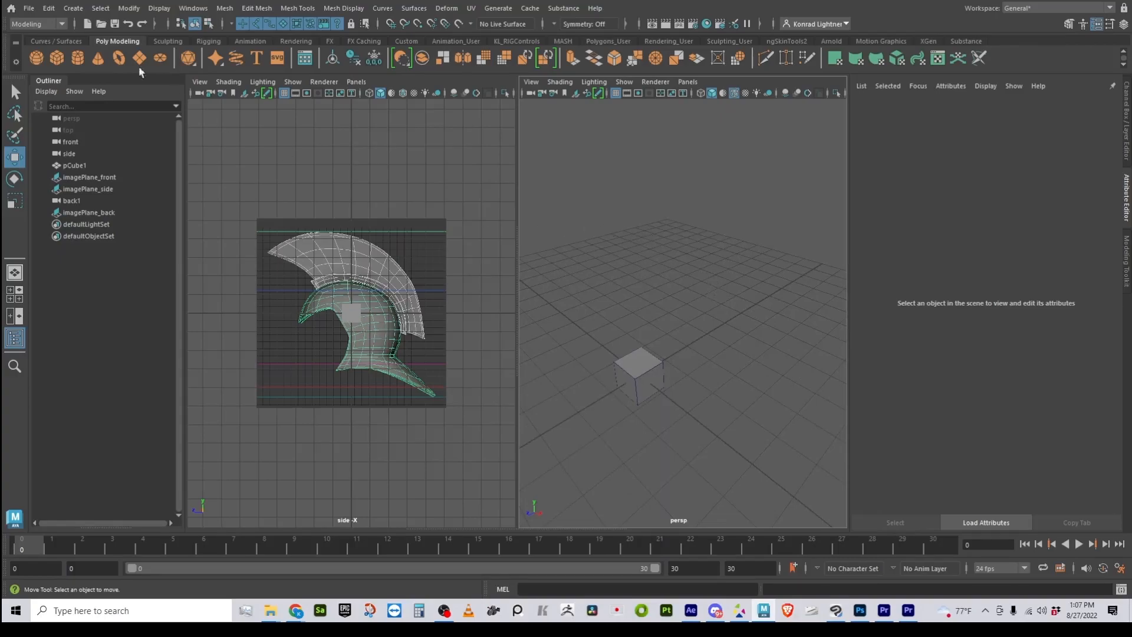
# Save the scene as a new incremental version
pyautogui.click(28, 8)
pyautogui.click(71, 81)
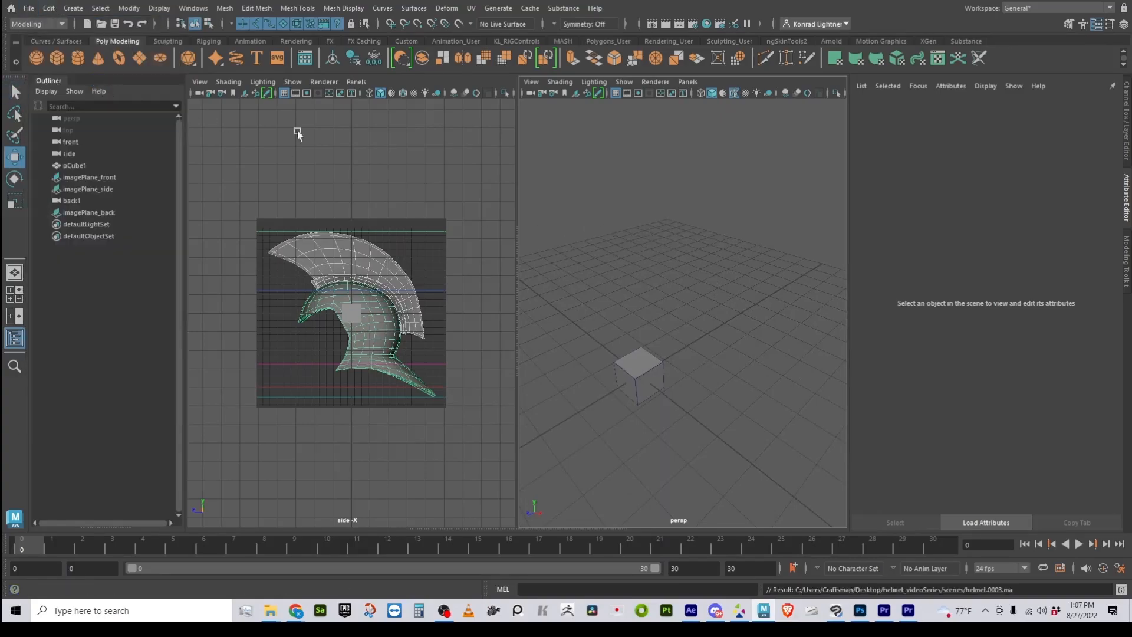
pyautogui.click(28, 8)
pyautogui.click(71, 82)
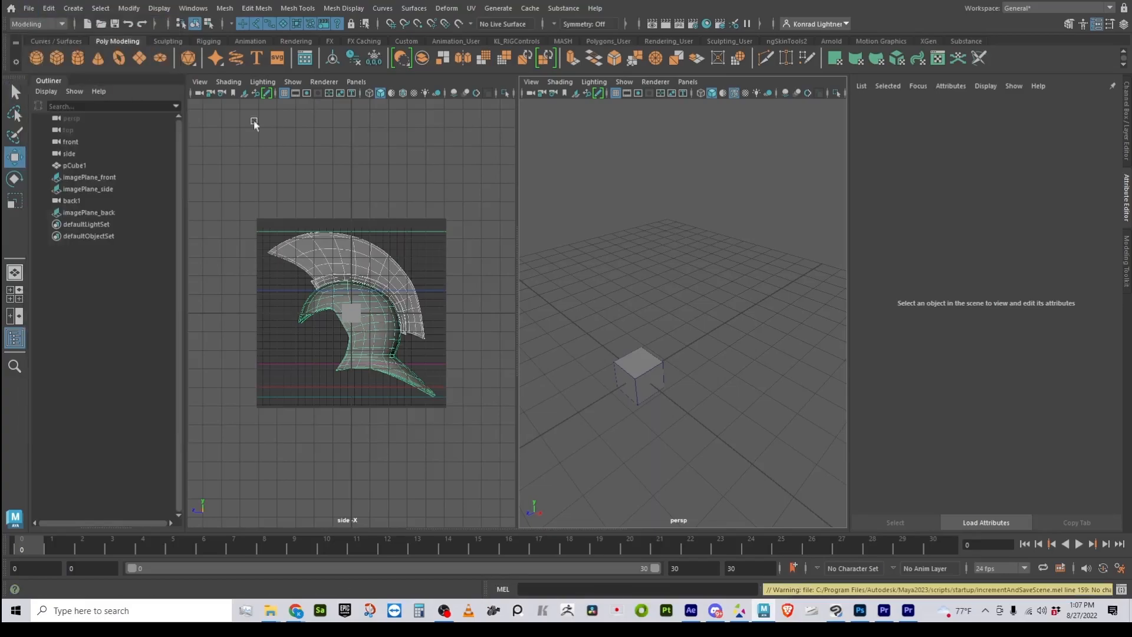
# Select imagePlane_side in the side view and check its placement relative to the cube in the perspective view
pyautogui.keyDown('alt'); pyautogui.moveTo(791, 345); pyautogui.dragTo(677, 312); pyautogui.keyUp('alt')
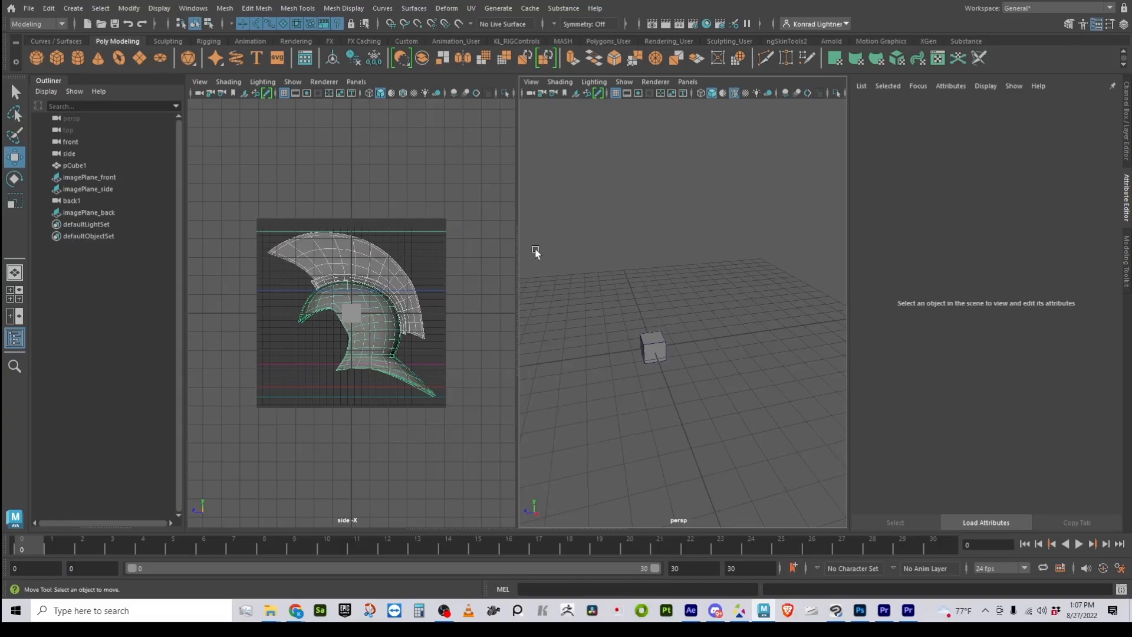
pyautogui.moveTo(394, 215); pyautogui.dragTo(463, 262)
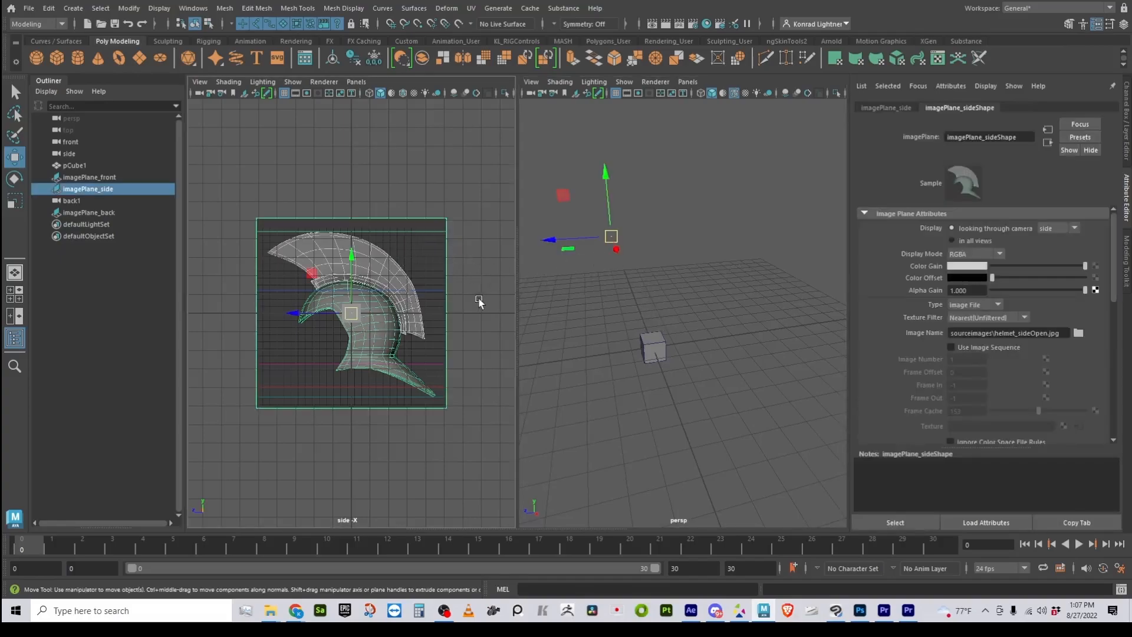
pyautogui.keyDown('alt'); pyautogui.moveTo(587, 369); pyautogui.dragTo(607, 334); pyautogui.keyUp('alt')
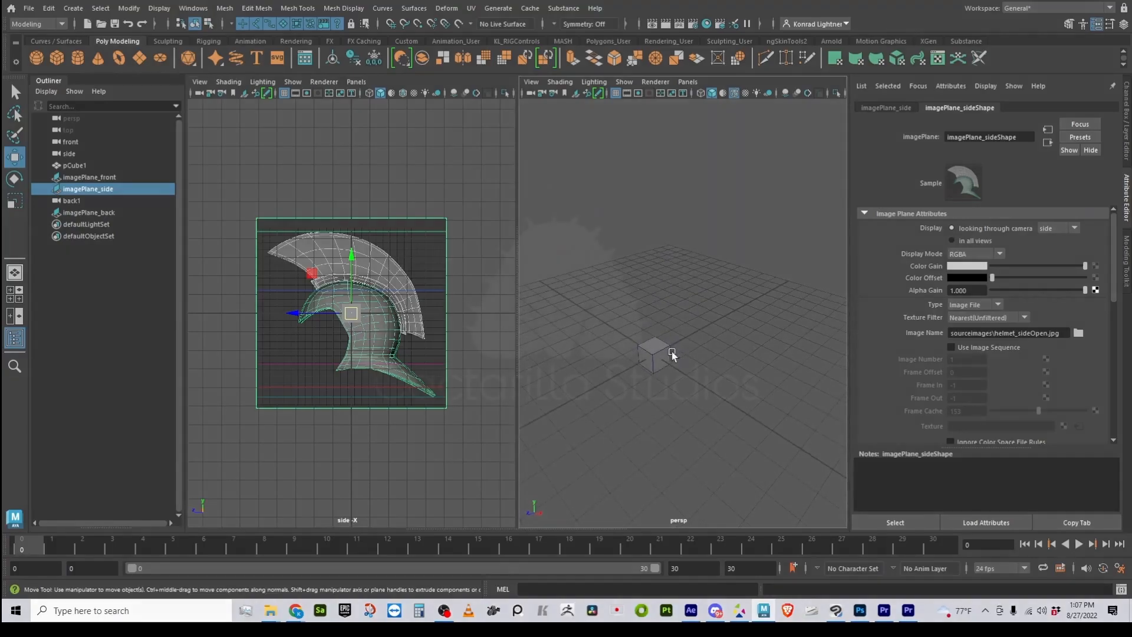